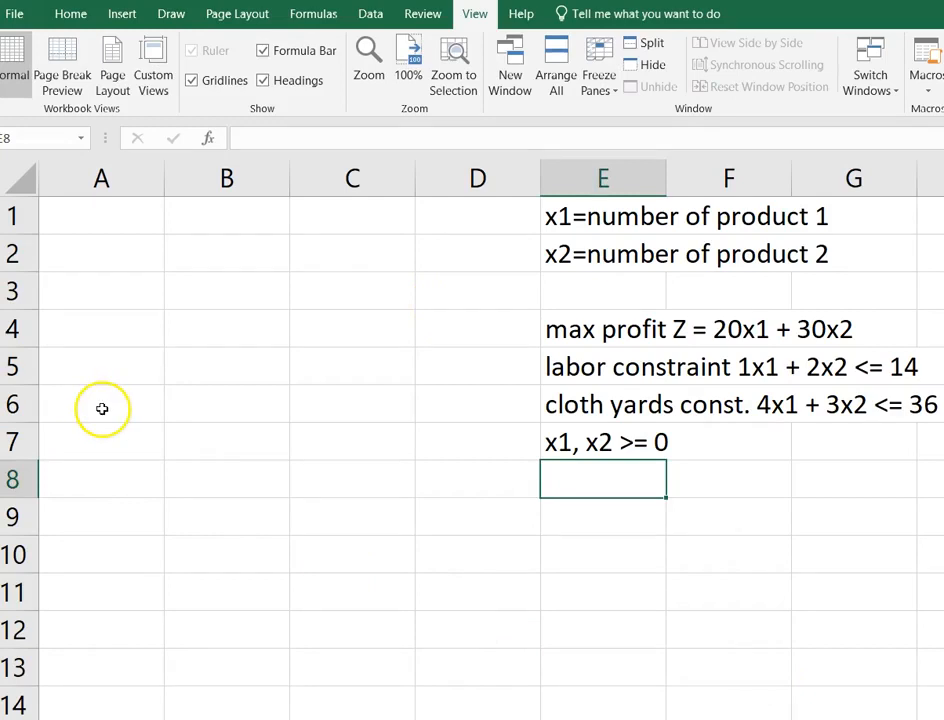
Enter the labels "product 1" in cell A6 and "product 2" in cell A7.
{"action": "left_click", "coordinate": [101, 405]}
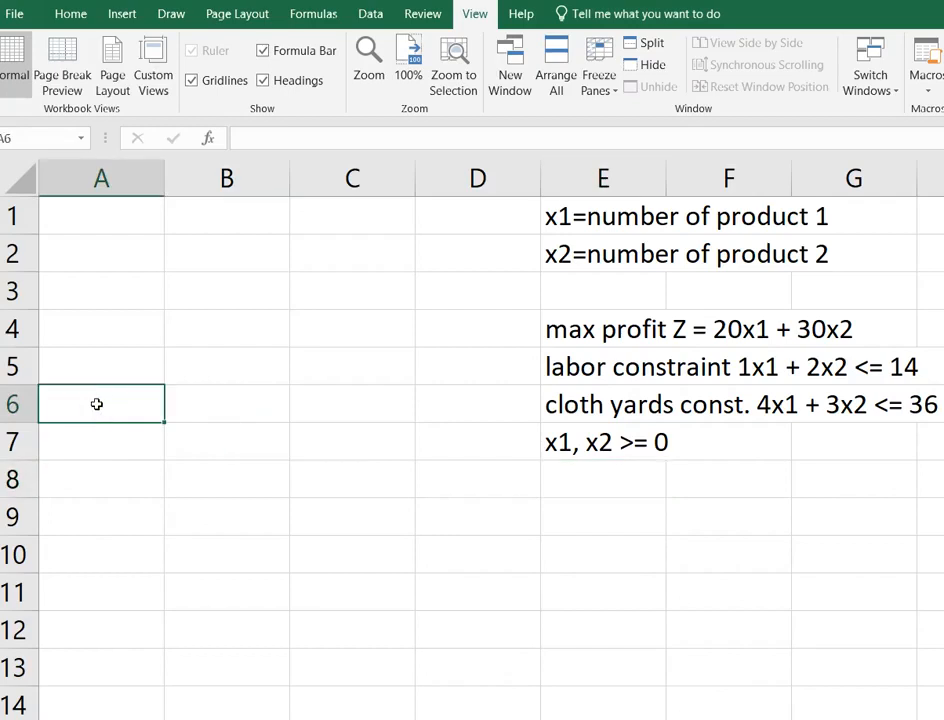
{"action": "type", "text": "product "}
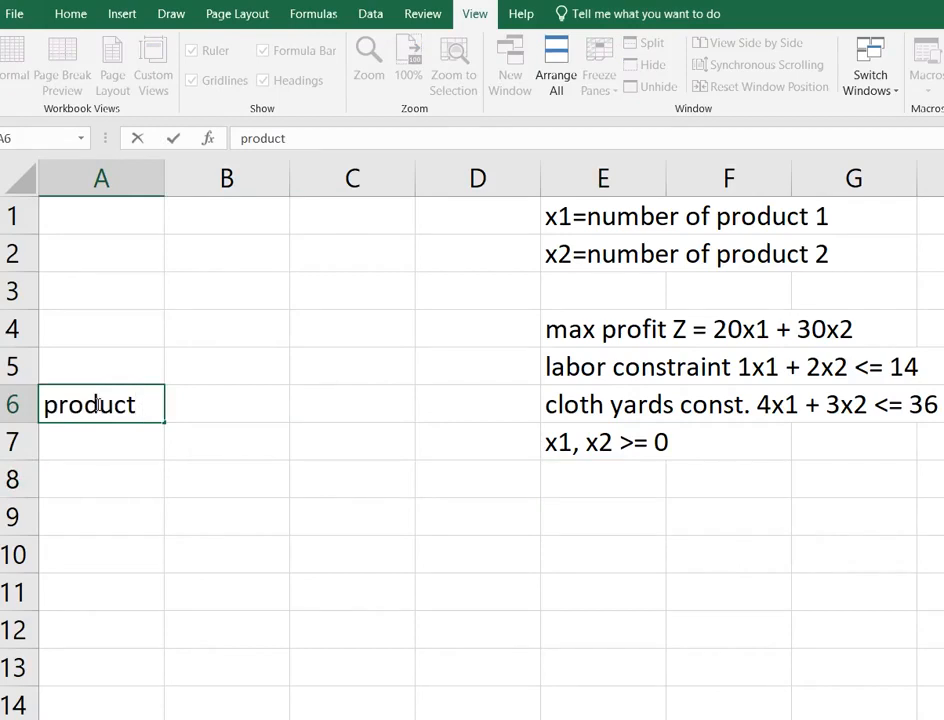
{"action": "type", "text": "1"}
{"action": "key", "text": "Return"}
{"action": "type", "text": "product 2"}
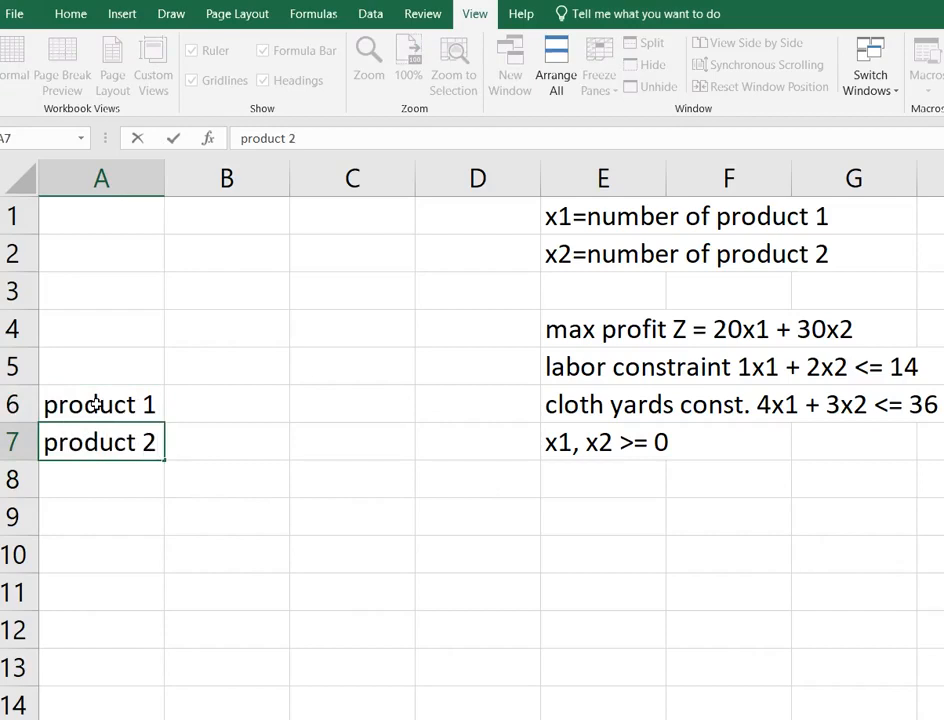
{"action": "key", "text": "Tab"}
Apply thick outside borders around the decision variable cells B6:B7.
{"action": "key", "text": "Up"}
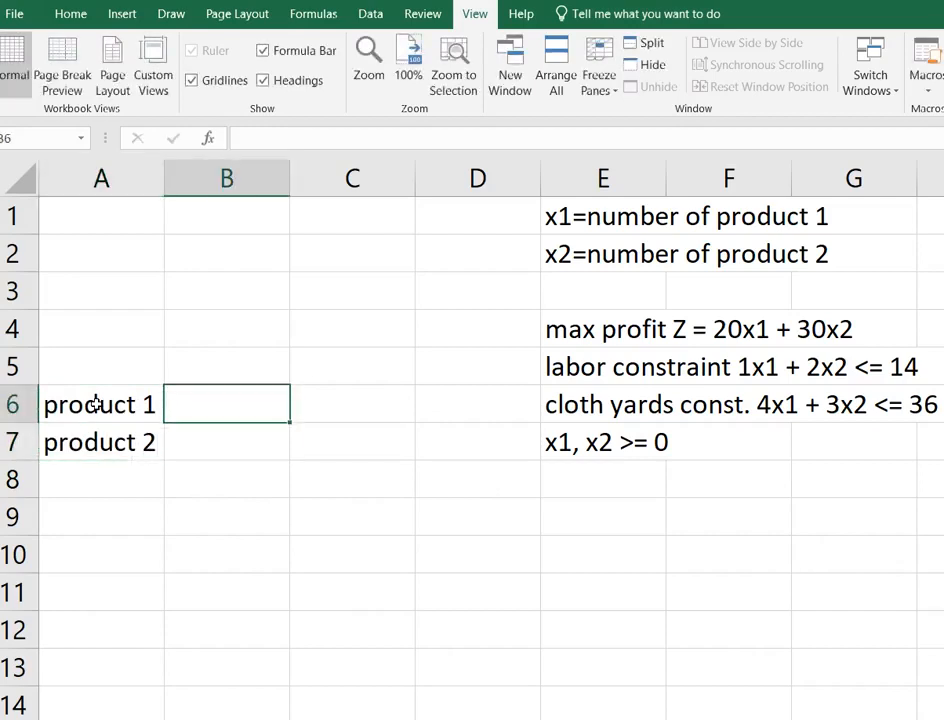
{"action": "left_click", "coordinate": [95, 402]}
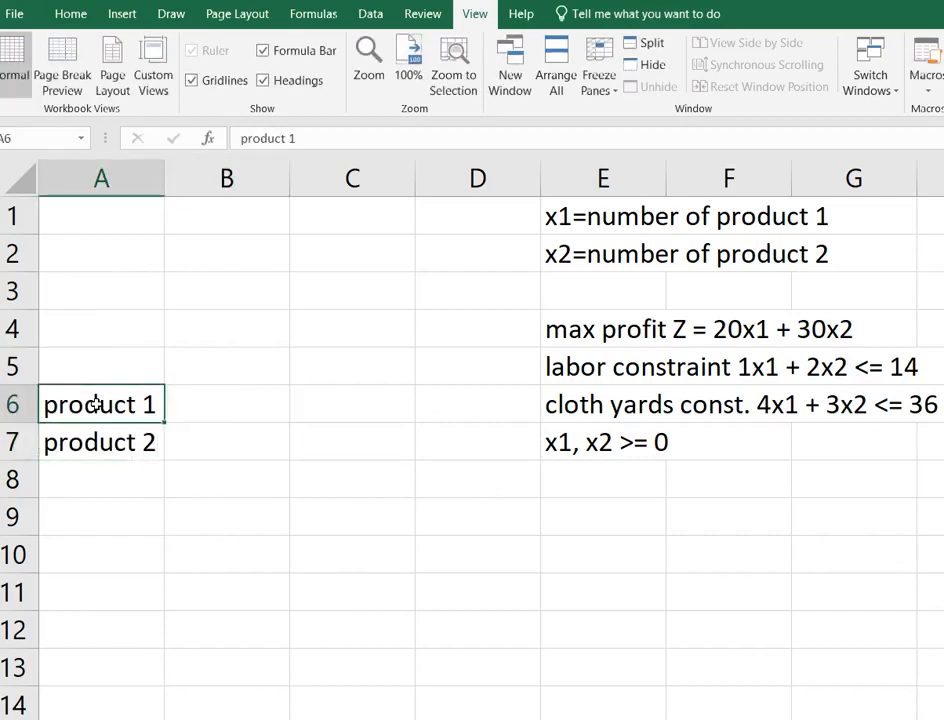
{"action": "key", "text": "Tab"}
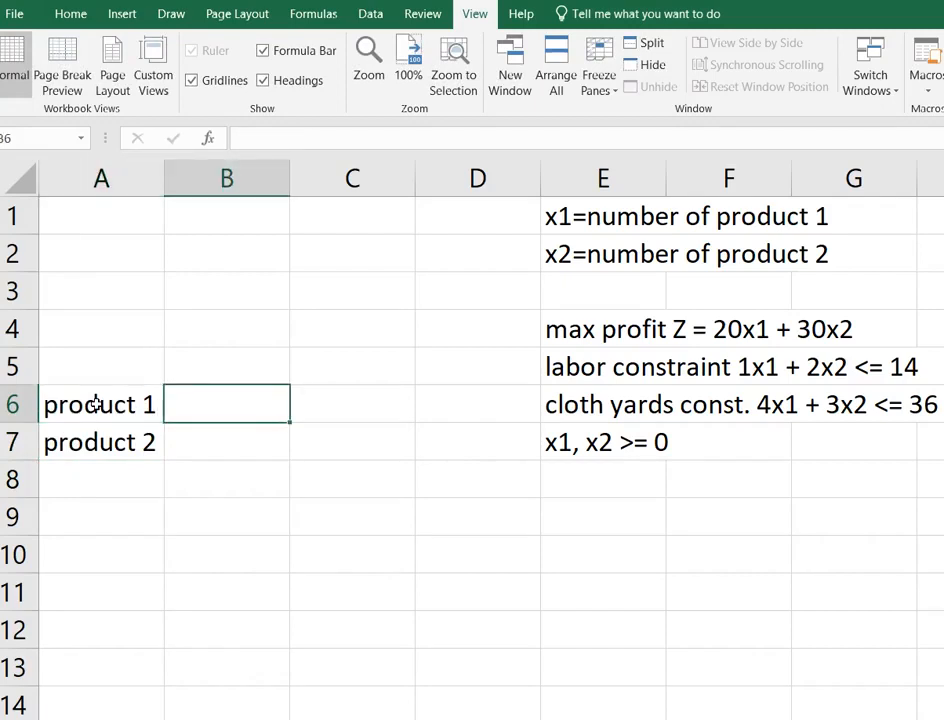
{"action": "key", "text": "shift+Down"}
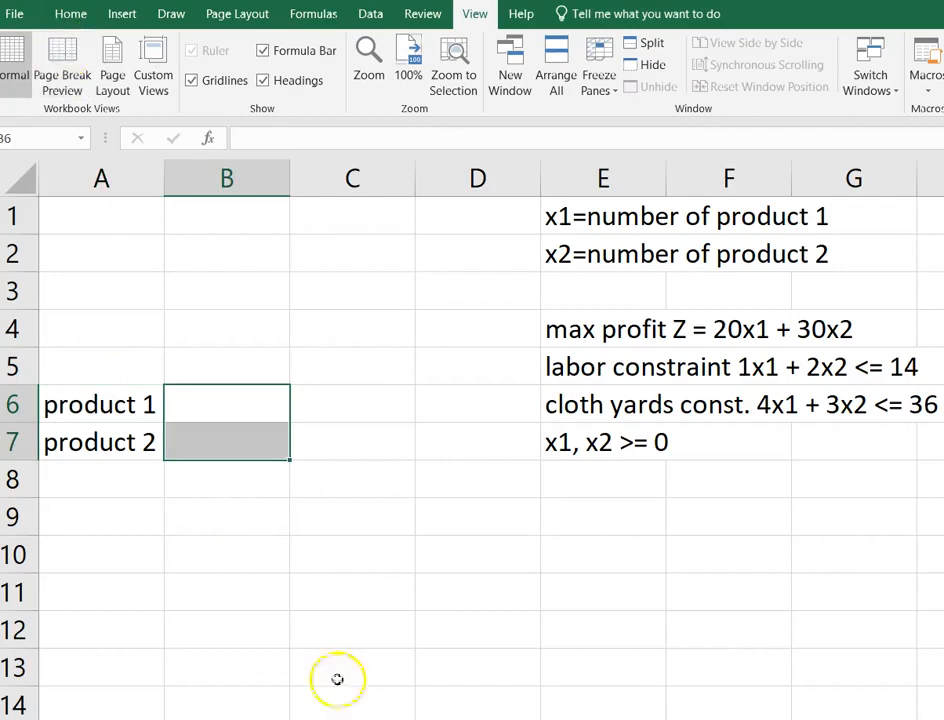
{"action": "left_click", "coordinate": [70, 13]}
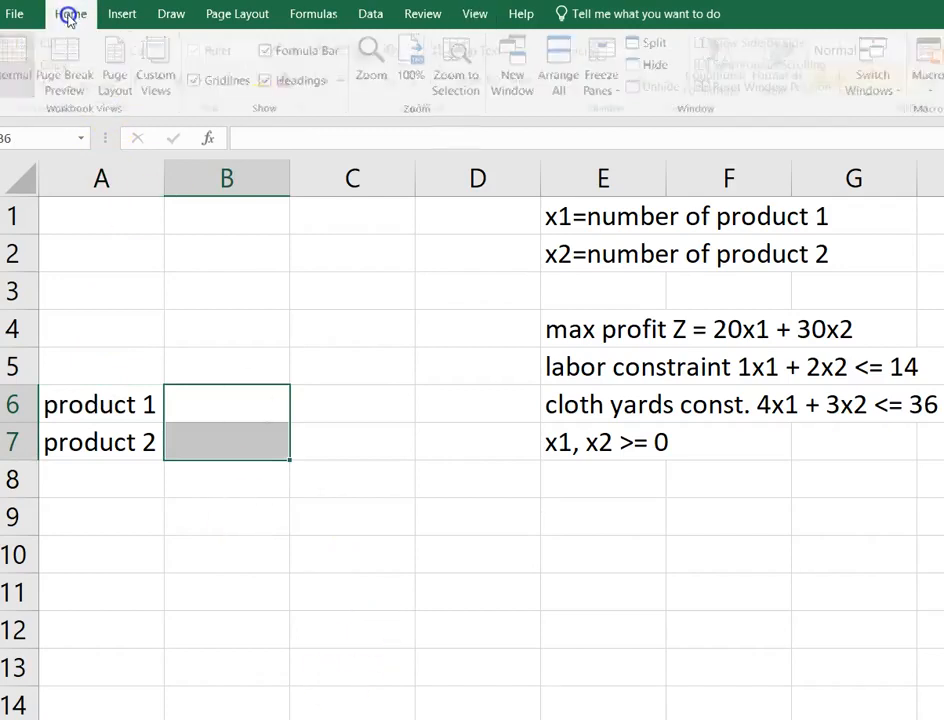
{"action": "left_click", "coordinate": [239, 79]}
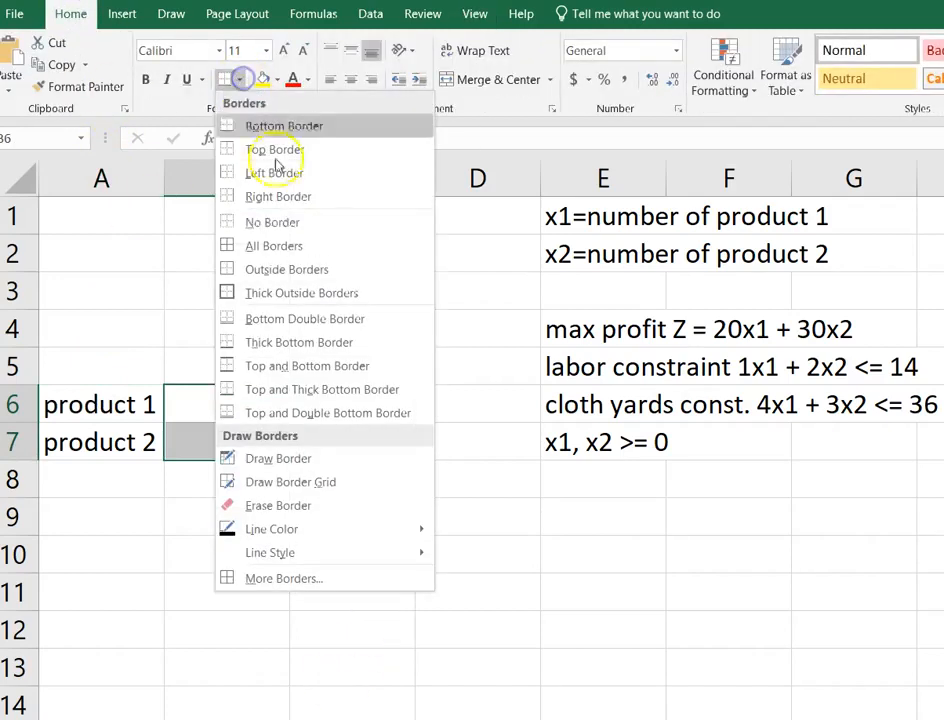
{"action": "left_click", "coordinate": [340, 293]}
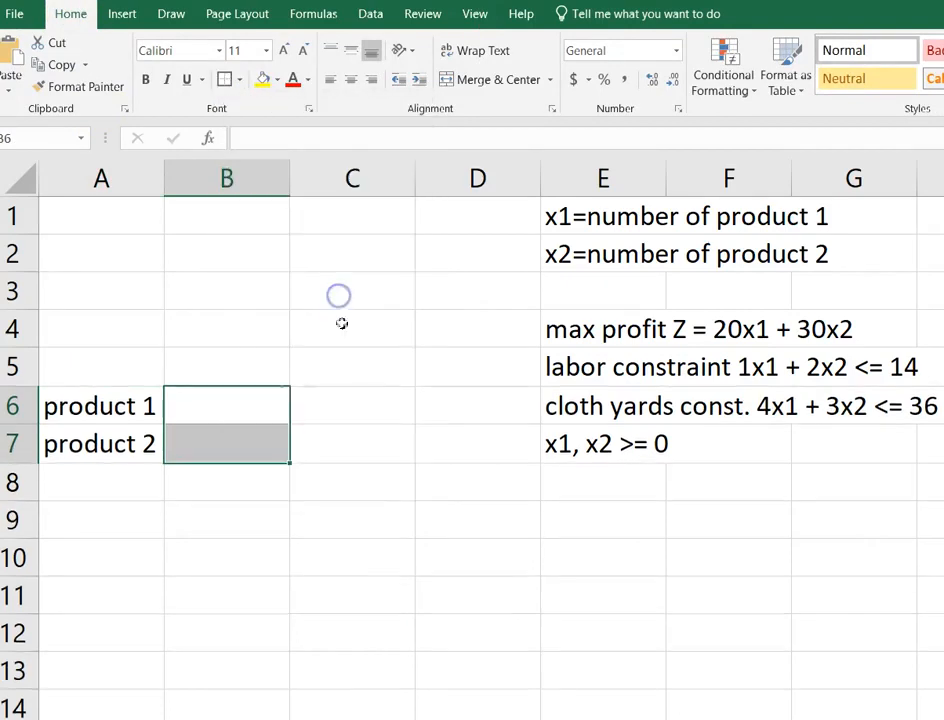
{"action": "left_click", "coordinate": [263, 402]}
{"action": "left_click", "coordinate": [264, 443]}
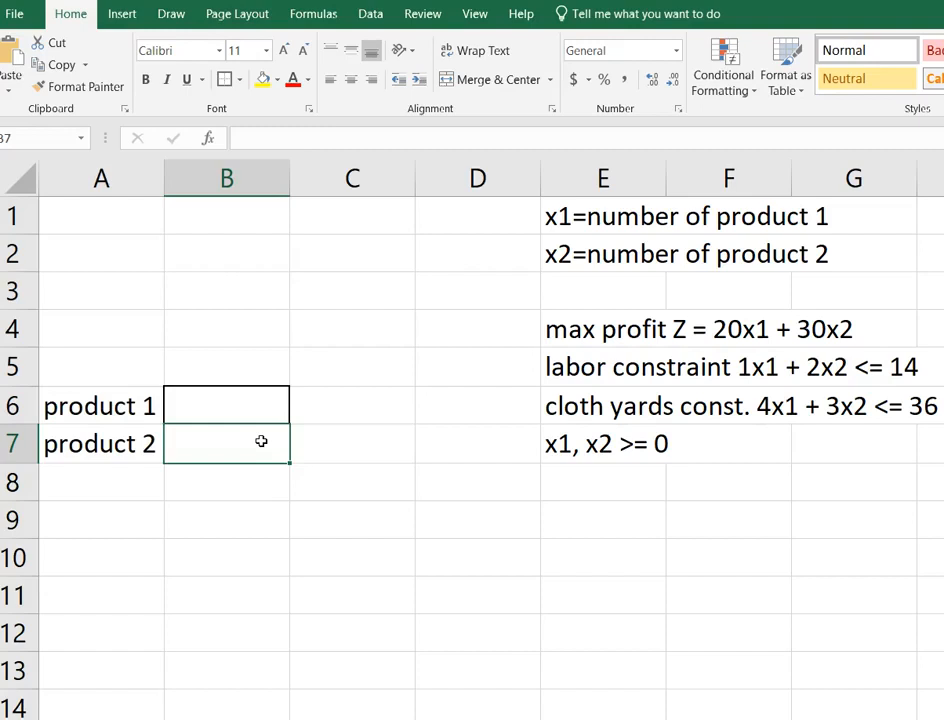
Enter the label "profit" in cell A9.
{"action": "left_click", "coordinate": [122, 523]}
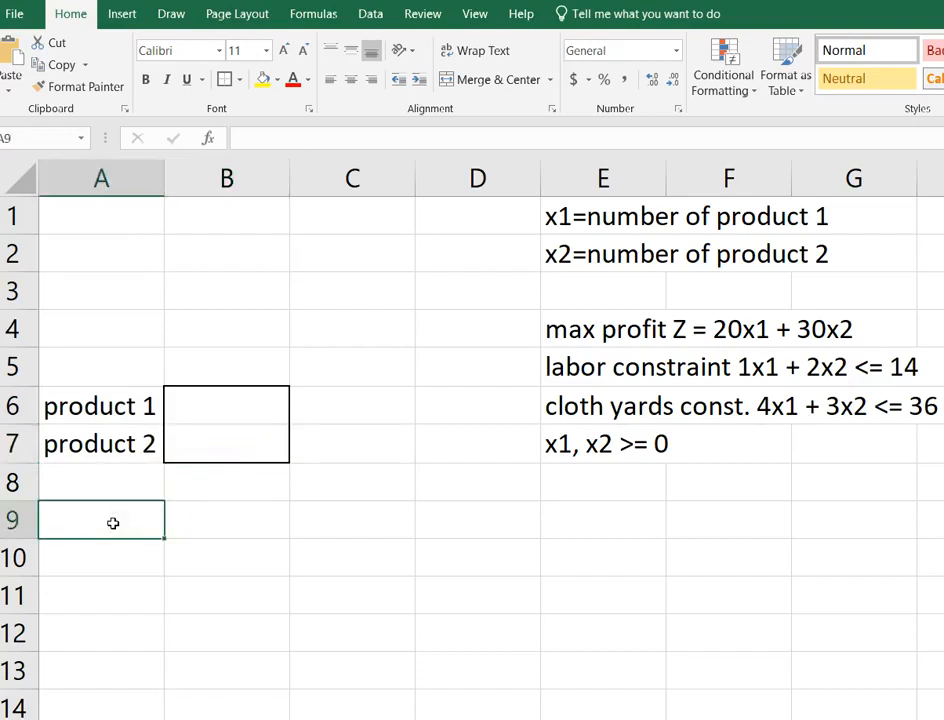
{"action": "type", "text": "pro"}
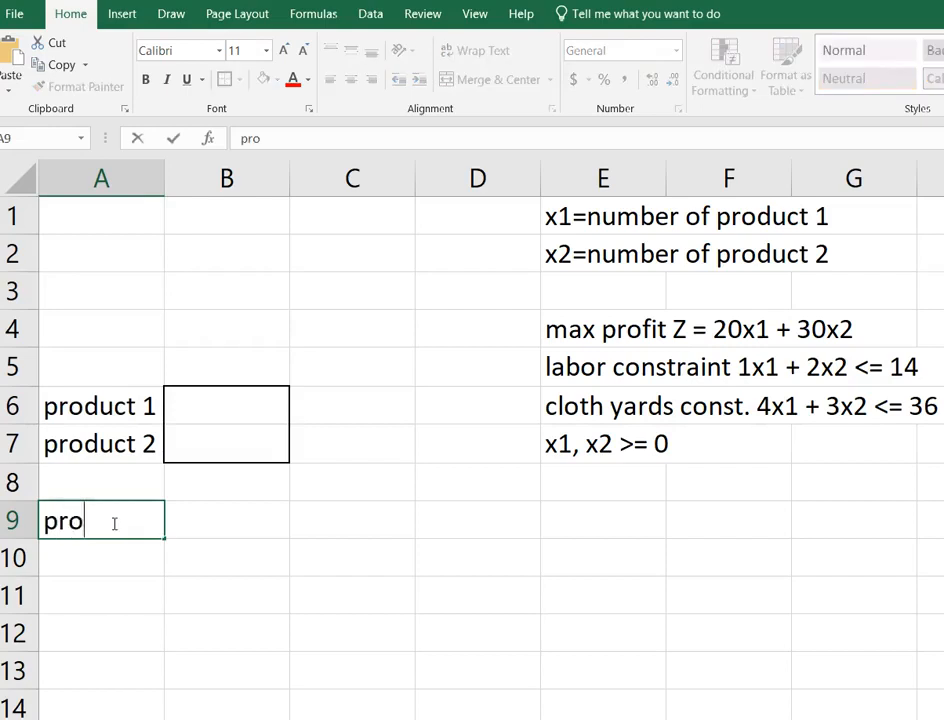
{"action": "type", "text": "fit"}
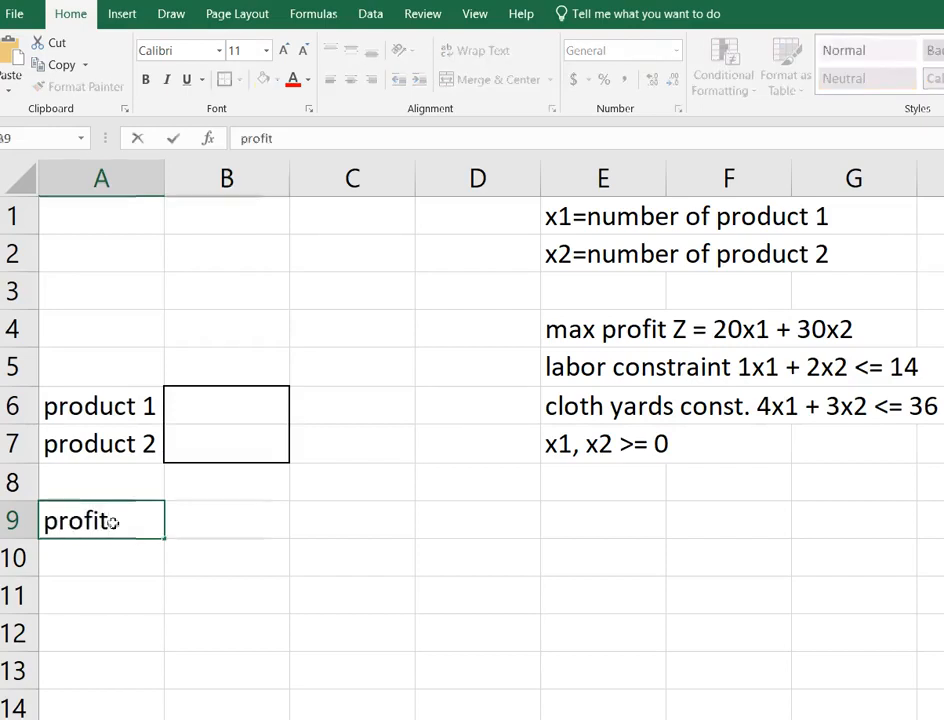
{"action": "key", "text": "Tab"}
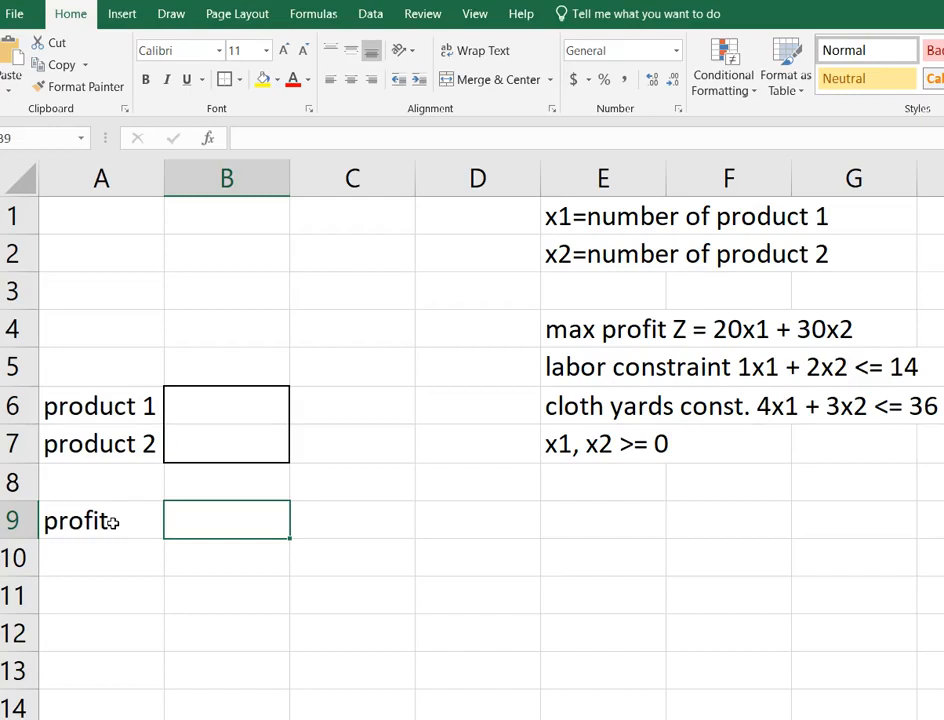
Enter the objective function formula =20*B6+30*B7 in cell B9.
{"action": "type", "text": "="}
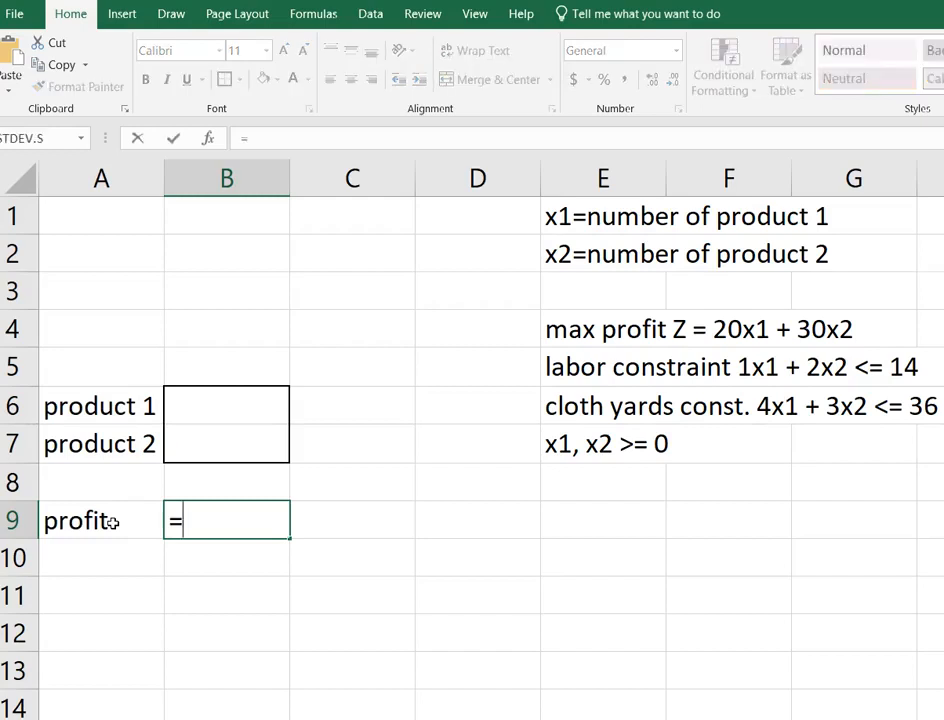
{"action": "type", "text": "20"}
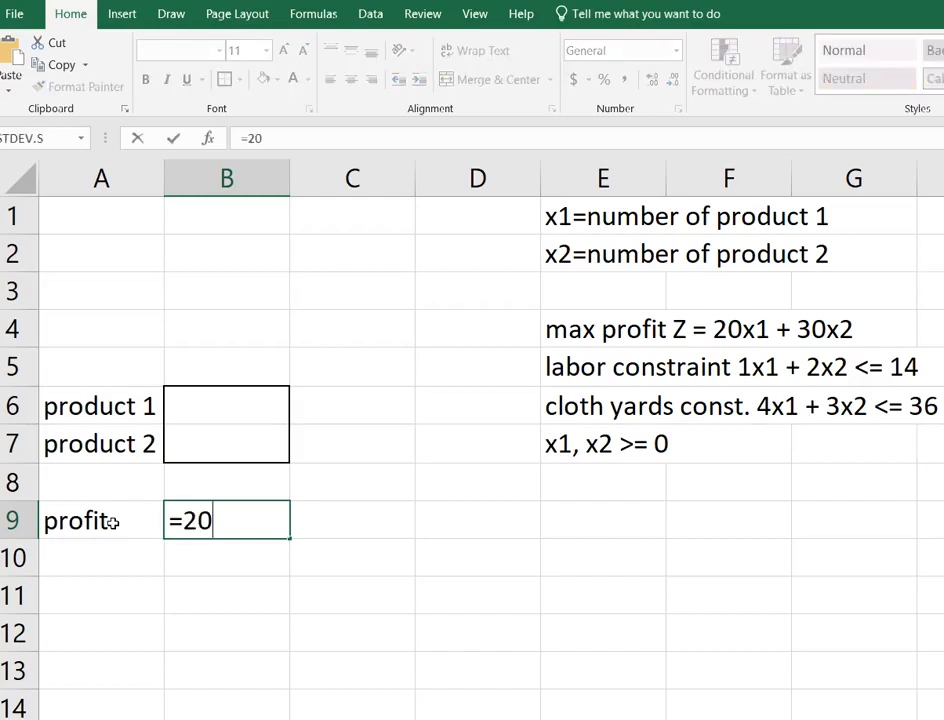
{"action": "type", "text": "*"}
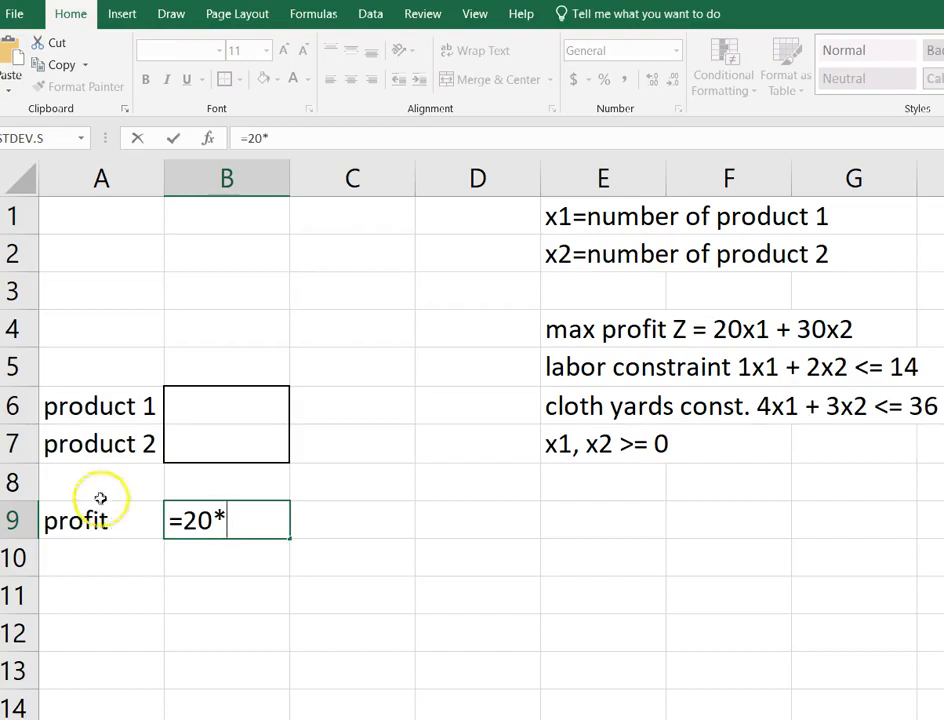
{"action": "left_click", "coordinate": [204, 412]}
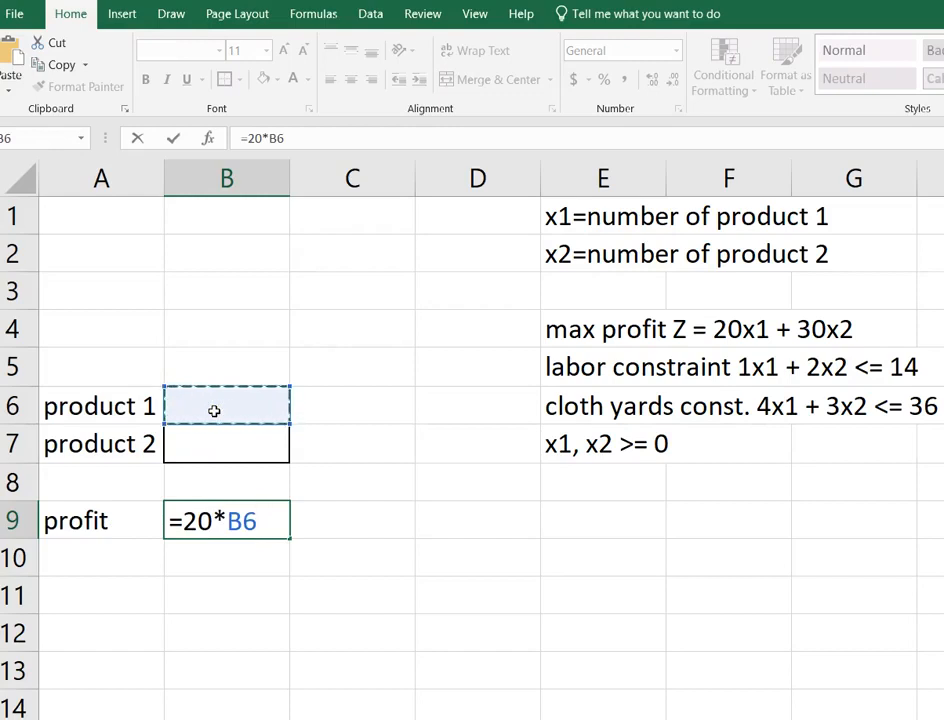
{"action": "type", "text": "+"}
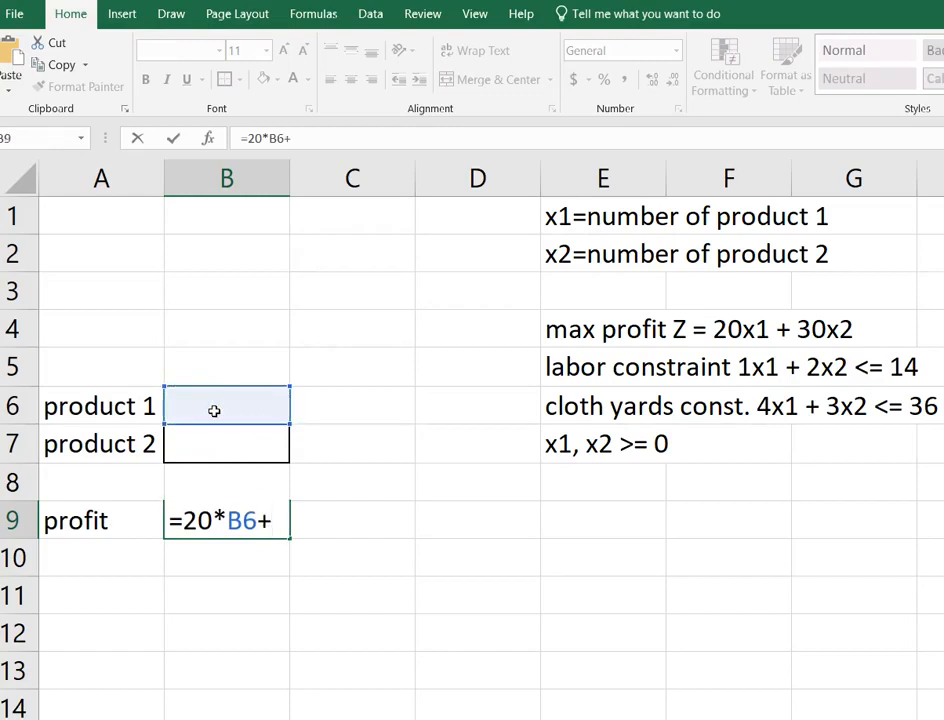
{"action": "type", "text": "30*"}
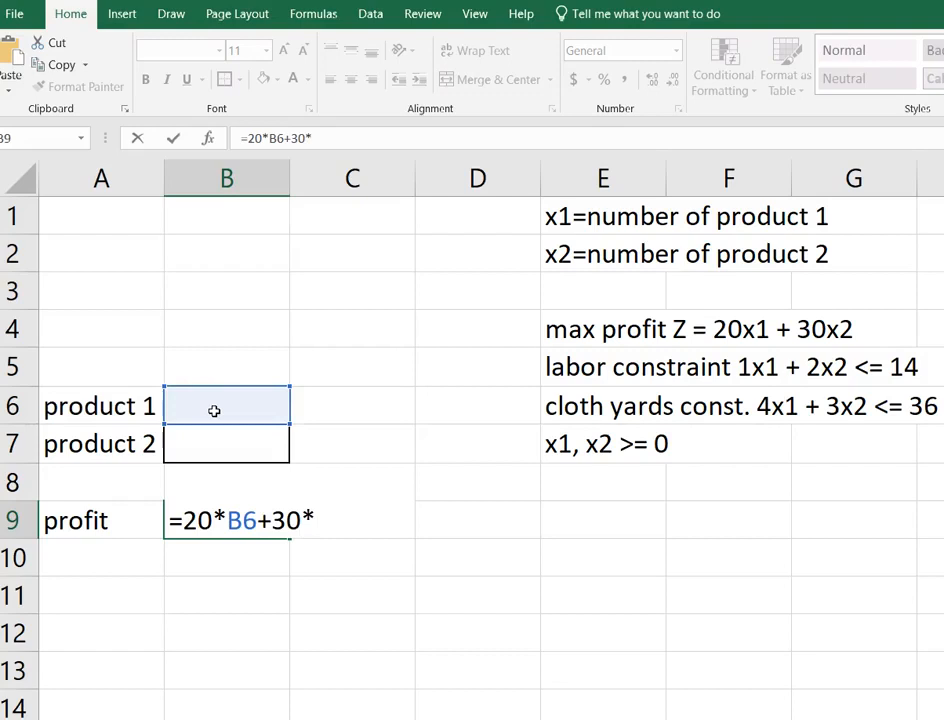
{"action": "left_click", "coordinate": [227, 437]}
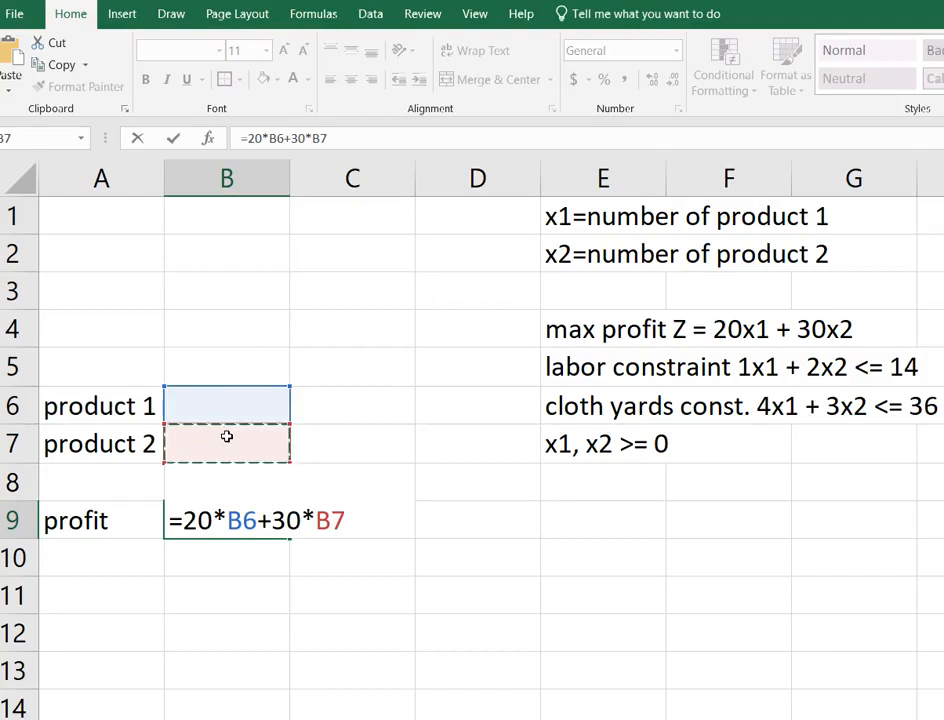
{"action": "key", "text": "Return"}
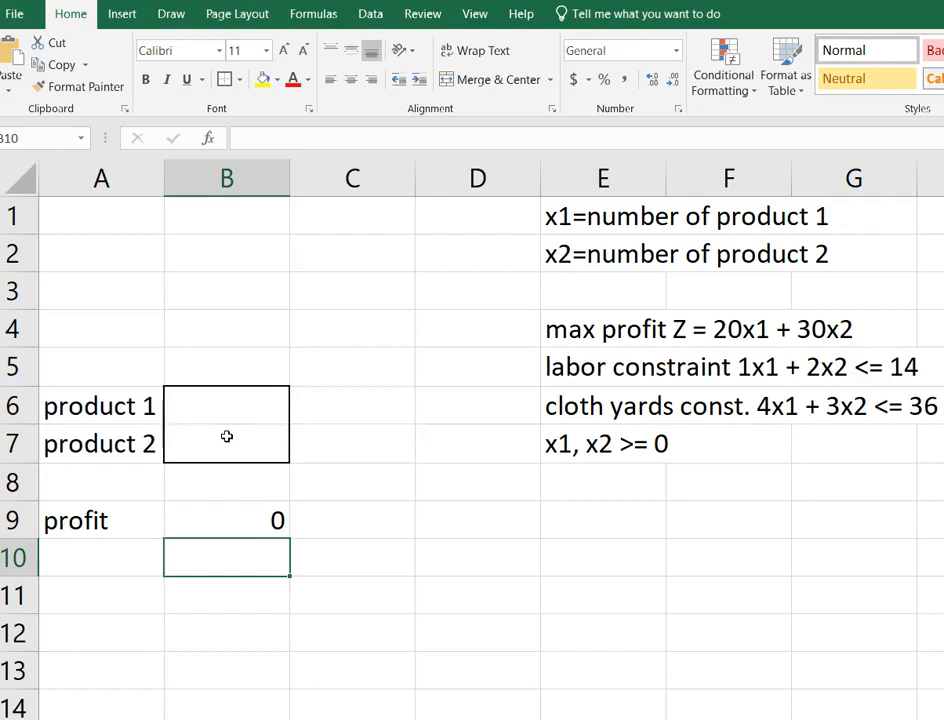
{"action": "key", "text": "Up"}
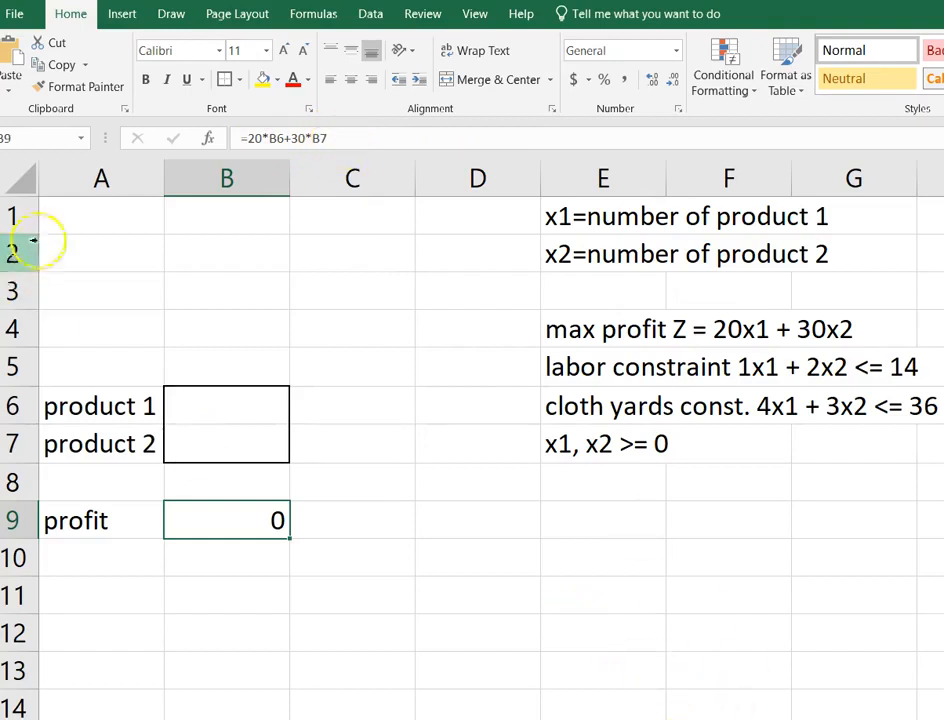
Label cell A1 "labor" and enter the labor constraint formula =1*B6+2*B7 in cell B1.
{"action": "left_click", "coordinate": [117, 219]}
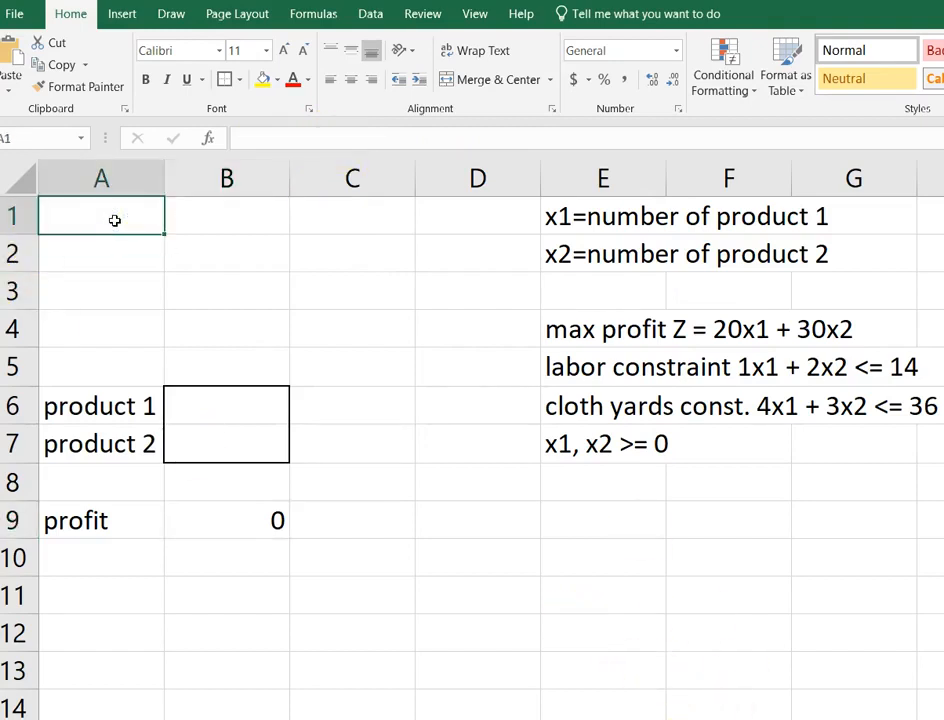
{"action": "type", "text": "labor"}
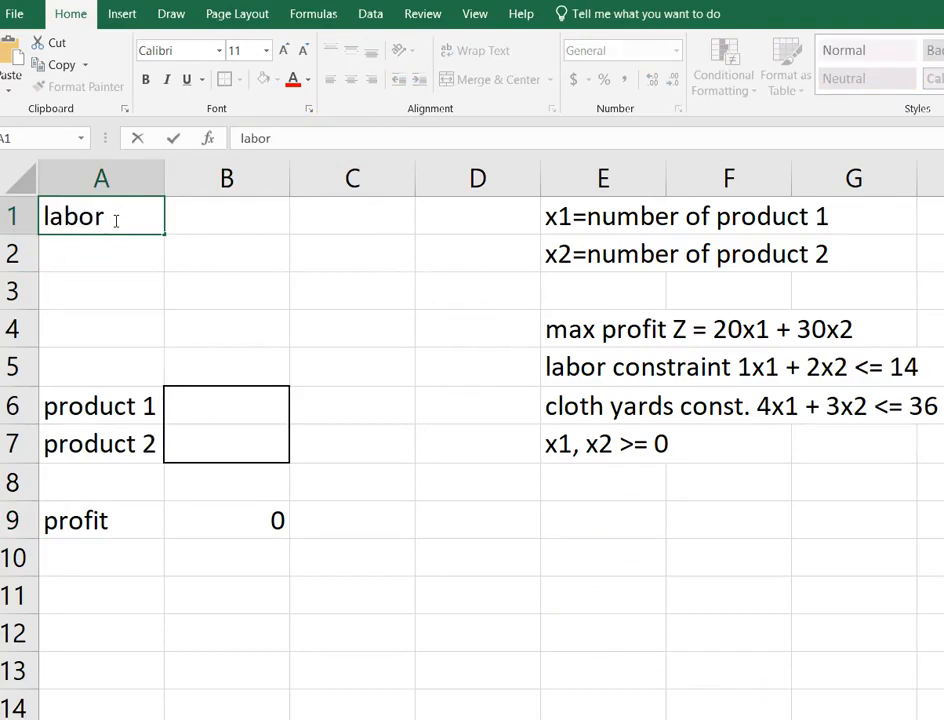
{"action": "key", "text": "Tab"}
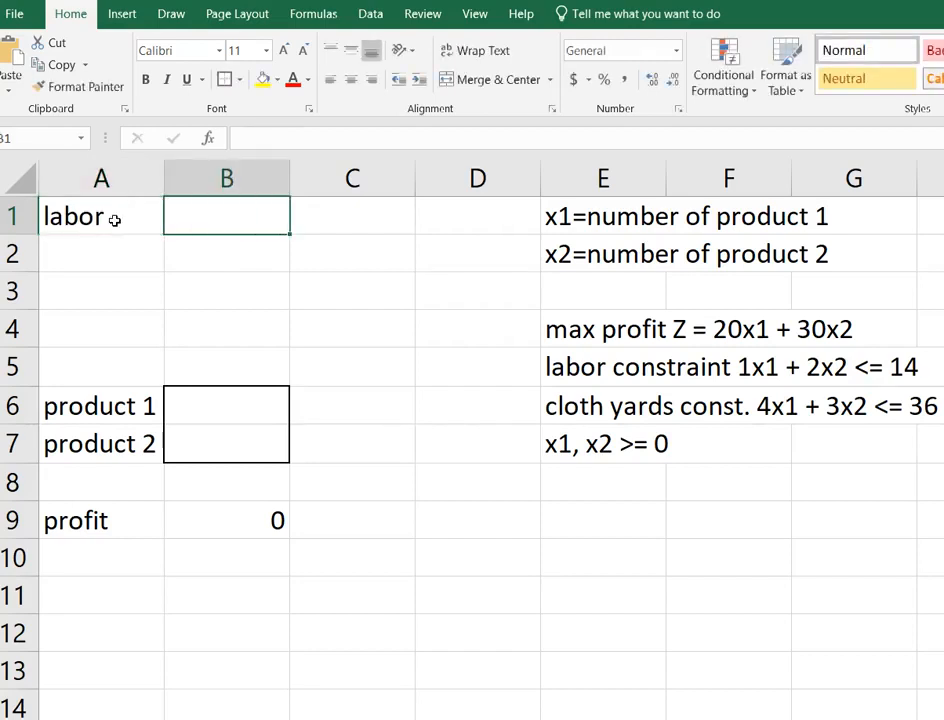
{"action": "type", "text": "=1*"}
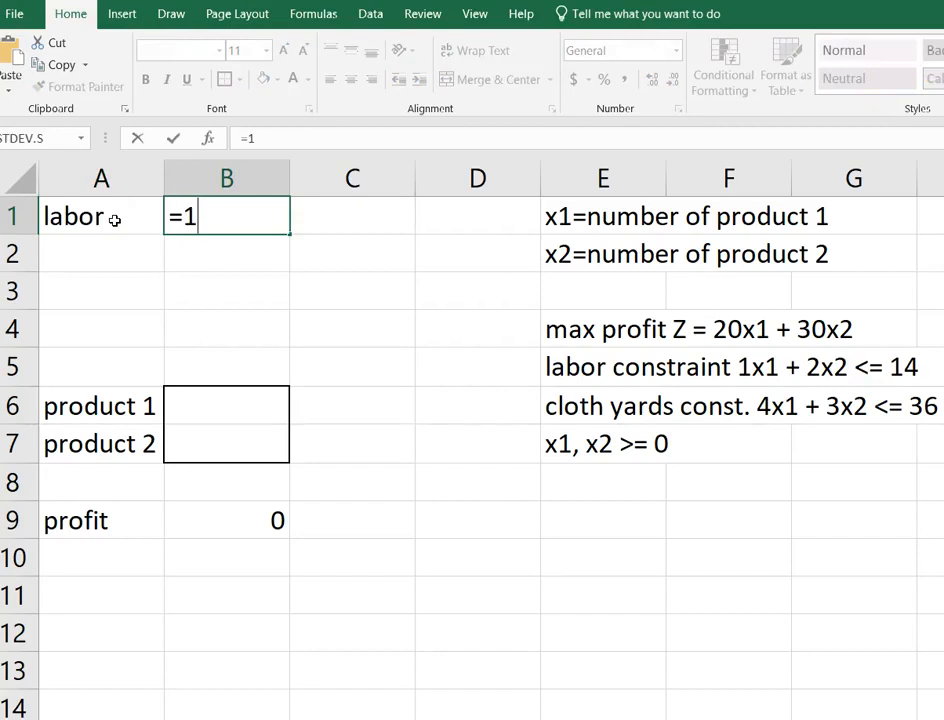
{"action": "left_click", "coordinate": [253, 398]}
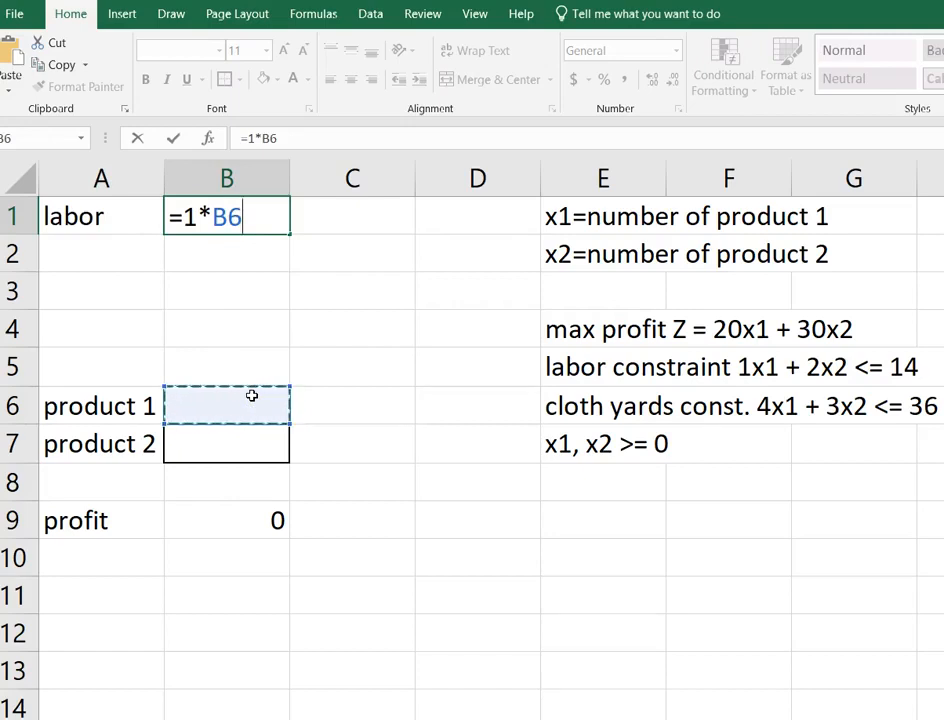
{"action": "type", "text": "+2"}
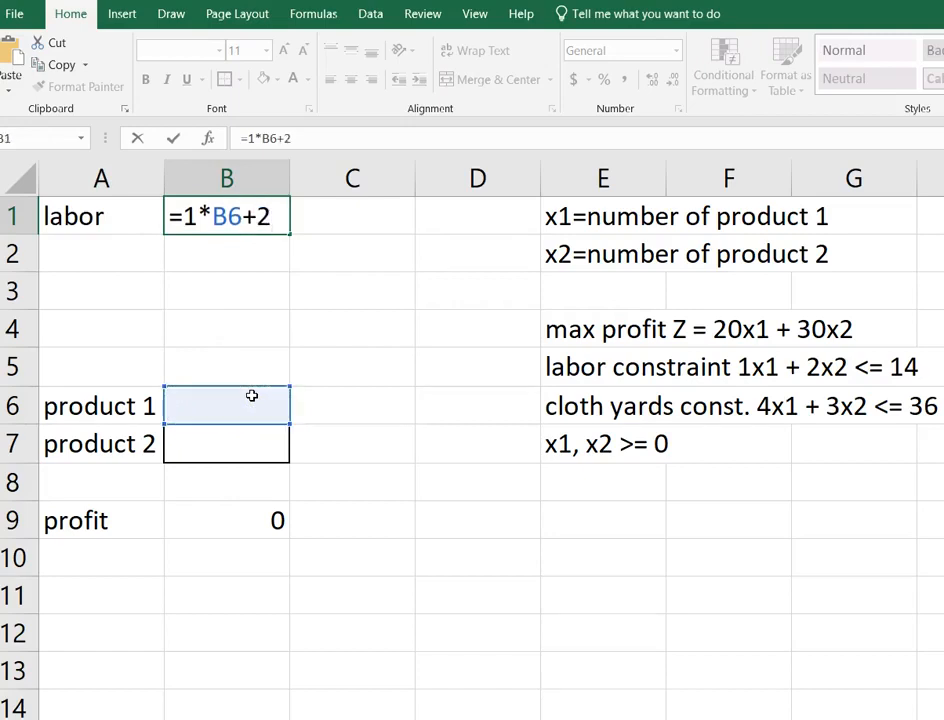
{"action": "type", "text": "*"}
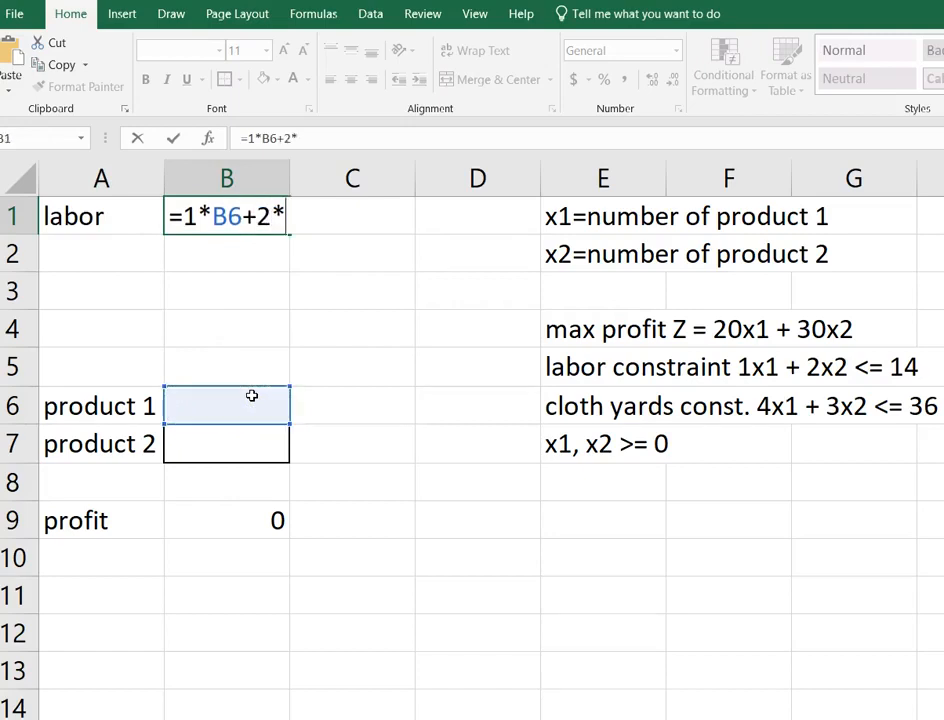
{"action": "left_click", "coordinate": [248, 451]}
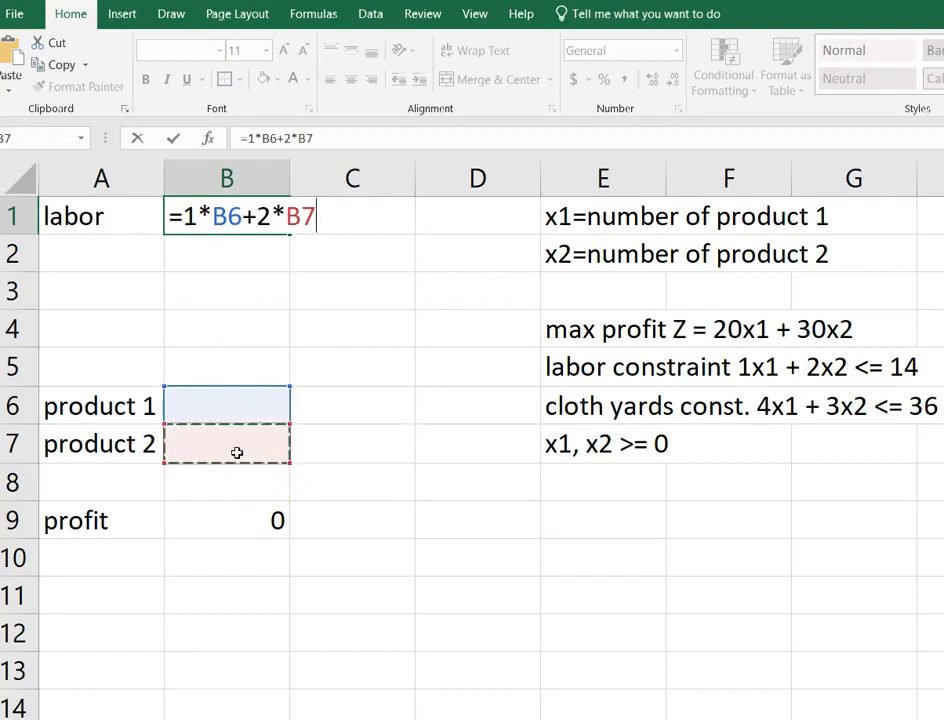
{"action": "key", "text": "Return"}
Enter the labor limit 14 in cell C1.
{"action": "key", "text": "Right"}
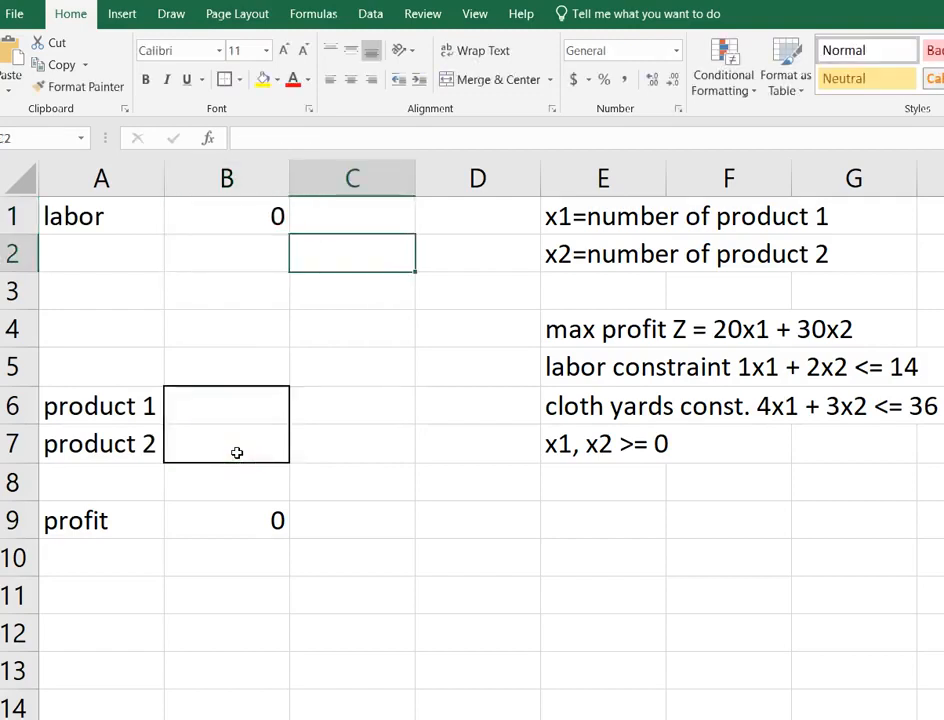
{"action": "key", "text": "Up"}
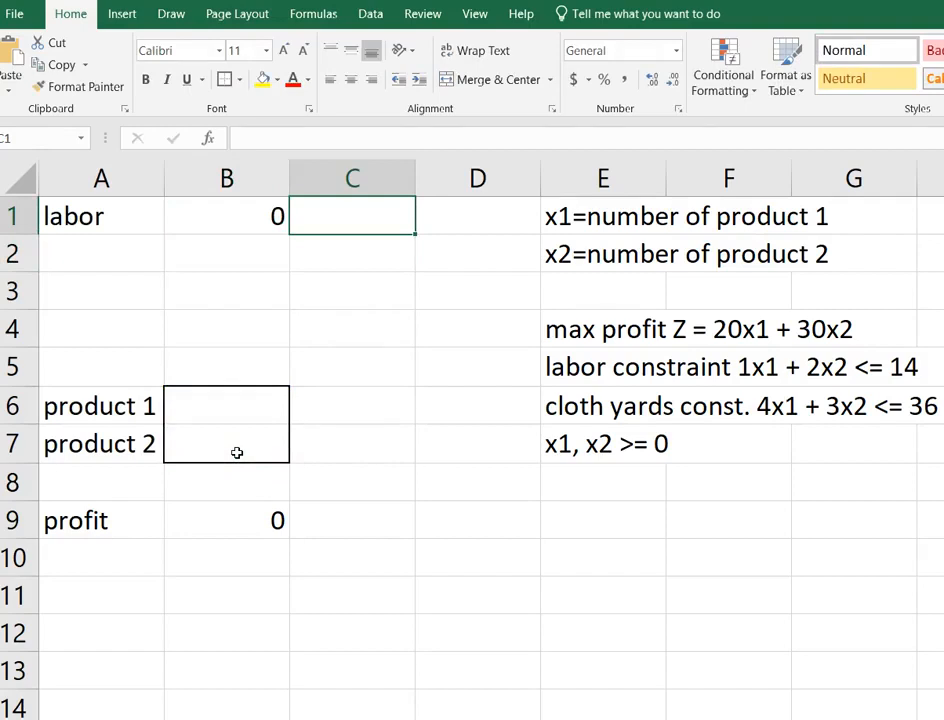
{"action": "type", "text": "14"}
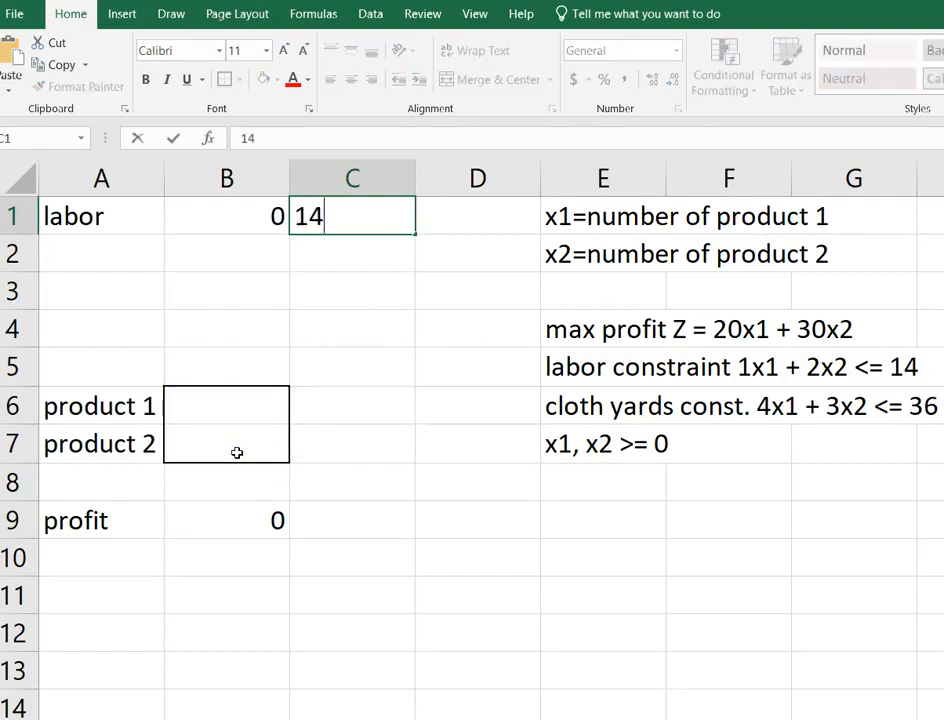
{"action": "key", "text": "Return"}
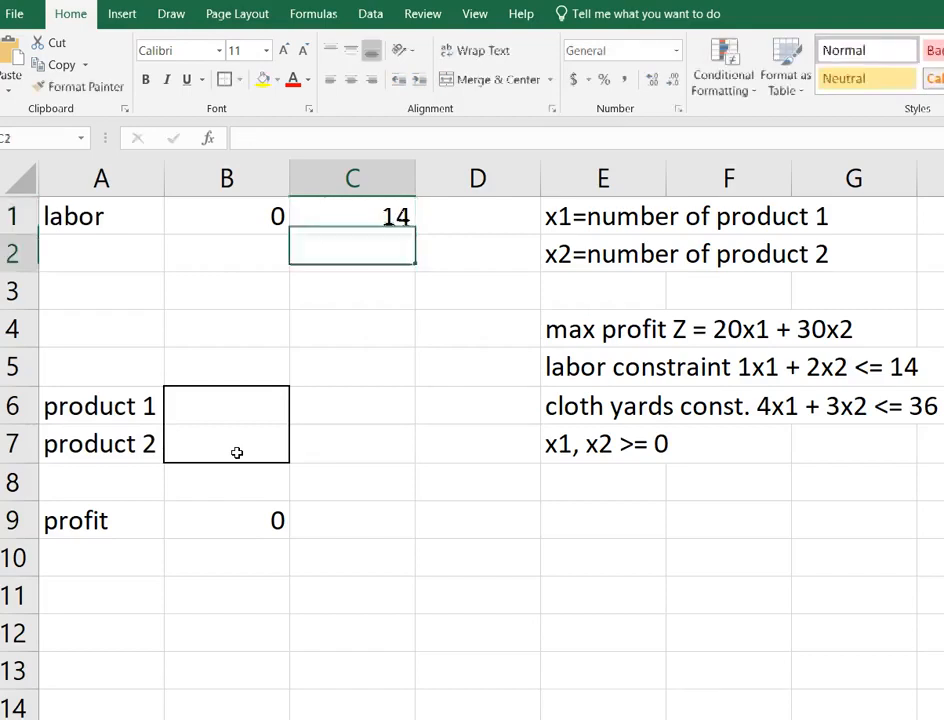
Enter the label "cloth yds." in cell A2.
{"action": "key", "text": "Left"}
{"action": "key", "text": "Left"}
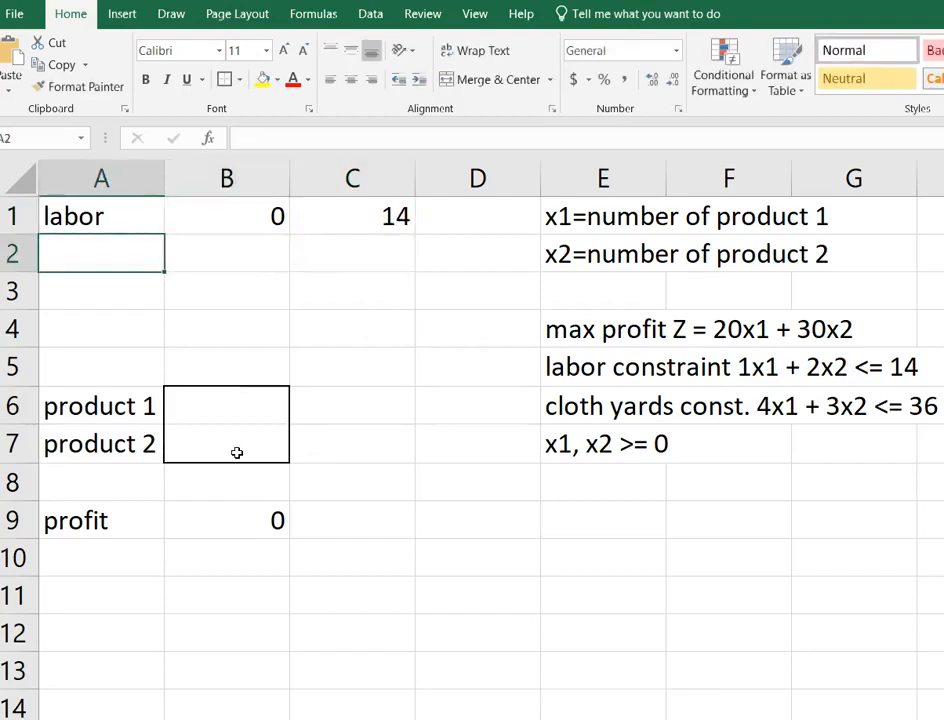
{"action": "type", "text": "cloth"}
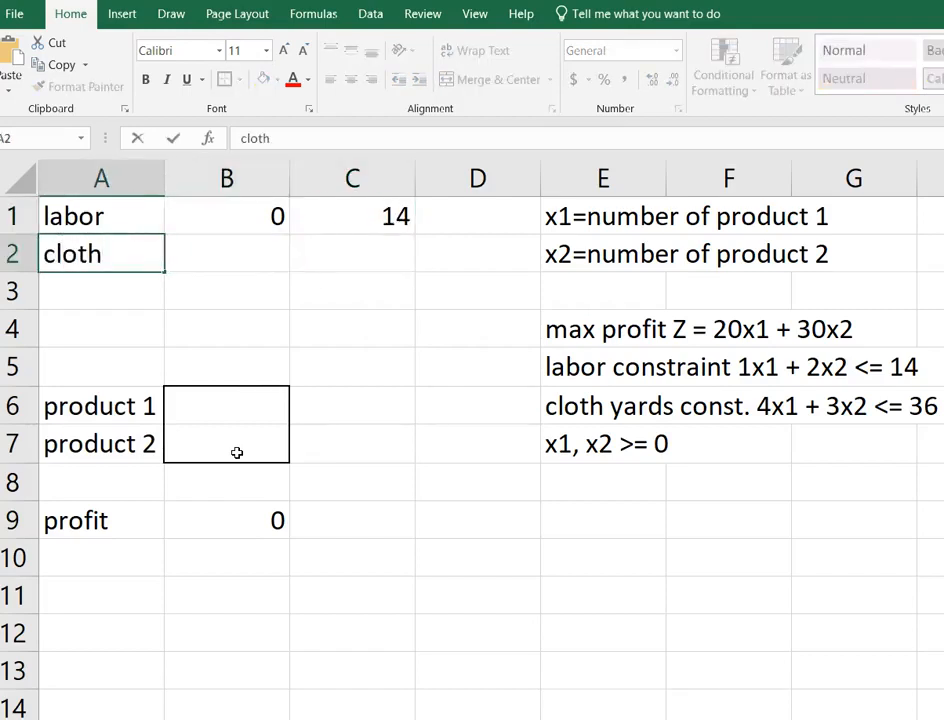
{"action": "type", "text": " yds."}
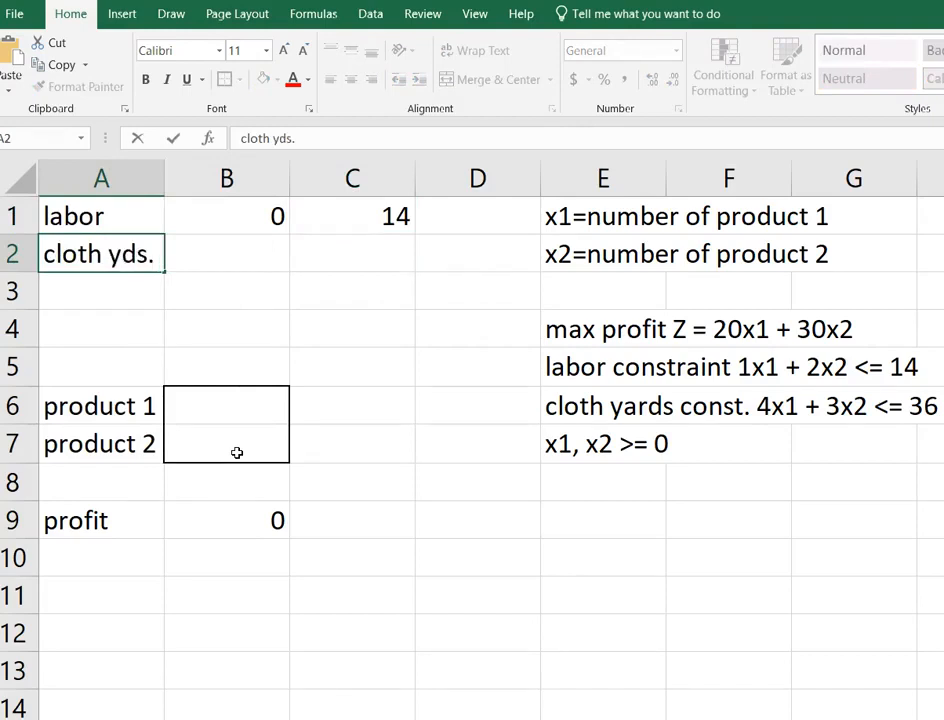
{"action": "key", "text": "Tab"}
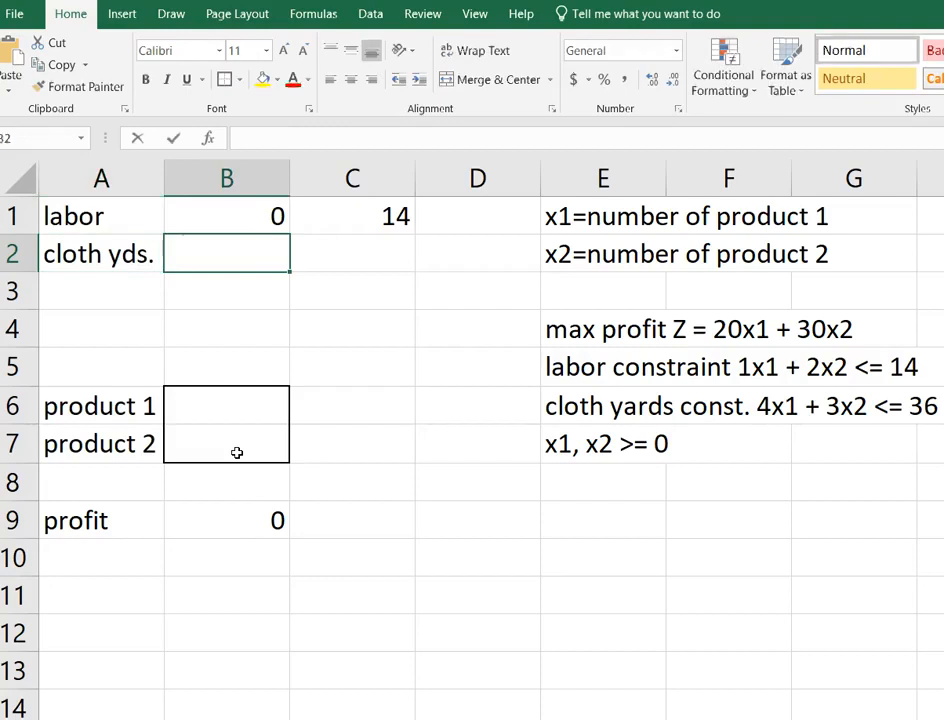
Enter the cloth constraint formula =4*B6+3*B7 in cell B2.
{"action": "type", "text": "=4*"}
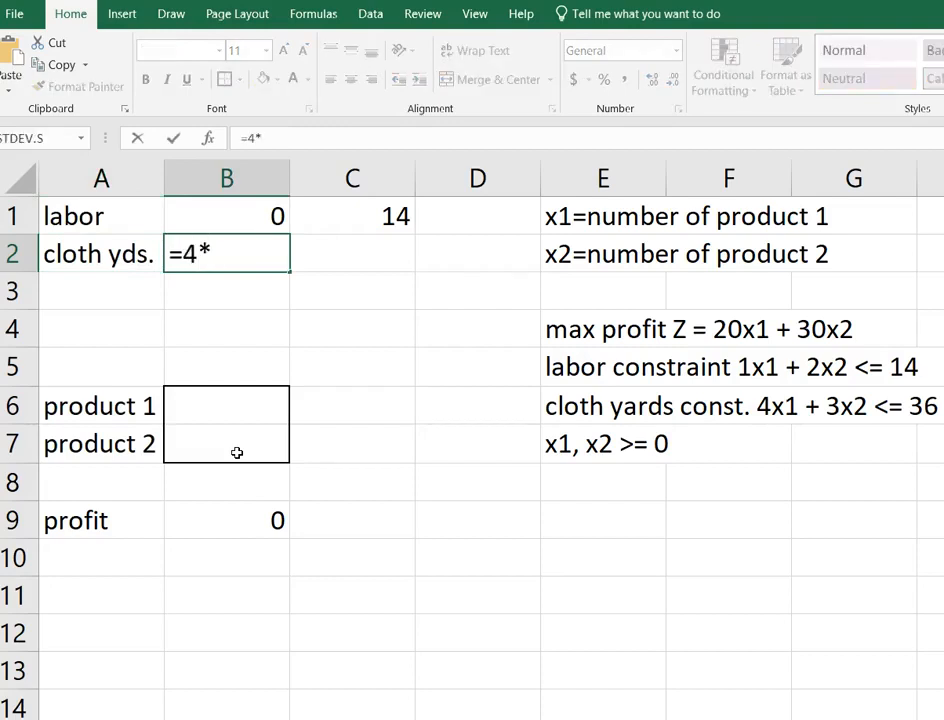
{"action": "left_click", "coordinate": [228, 396]}
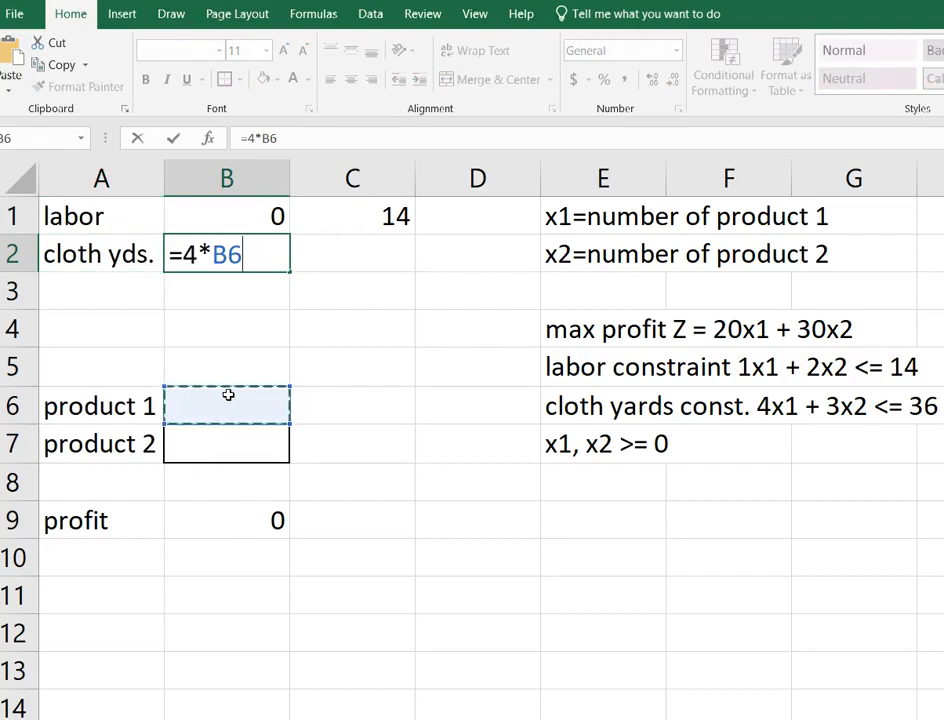
{"action": "type", "text": "+3*"}
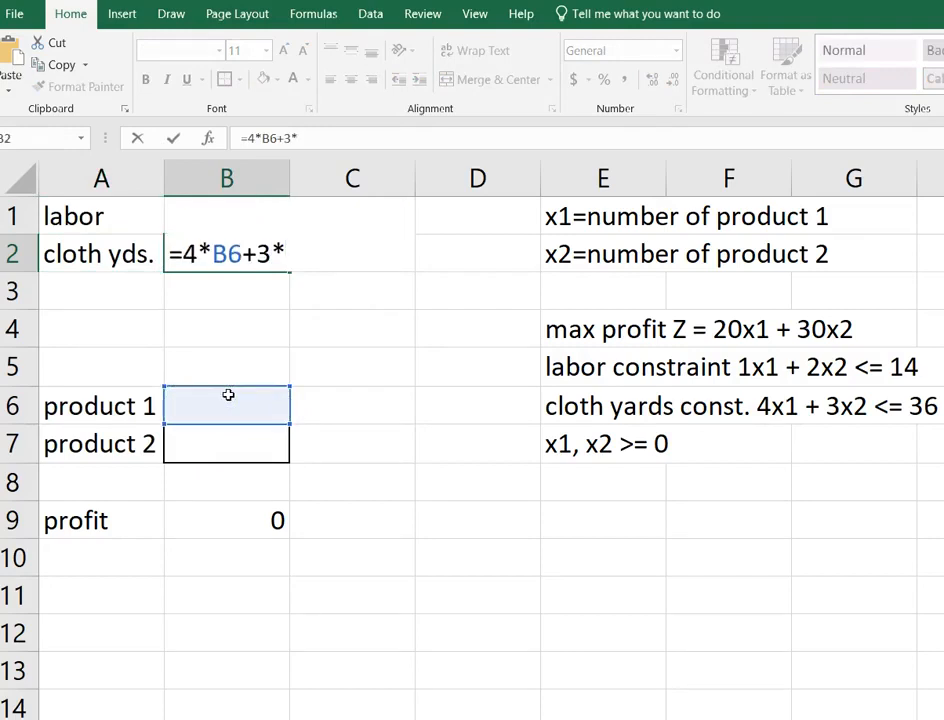
{"action": "left_click", "coordinate": [216, 456]}
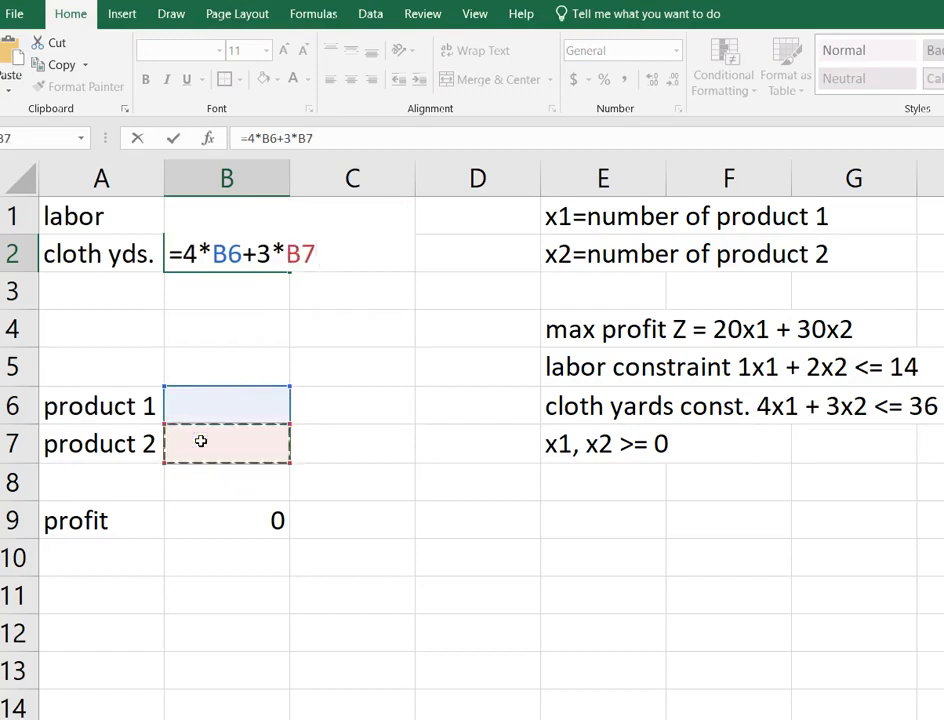
{"action": "key", "text": "Return"}
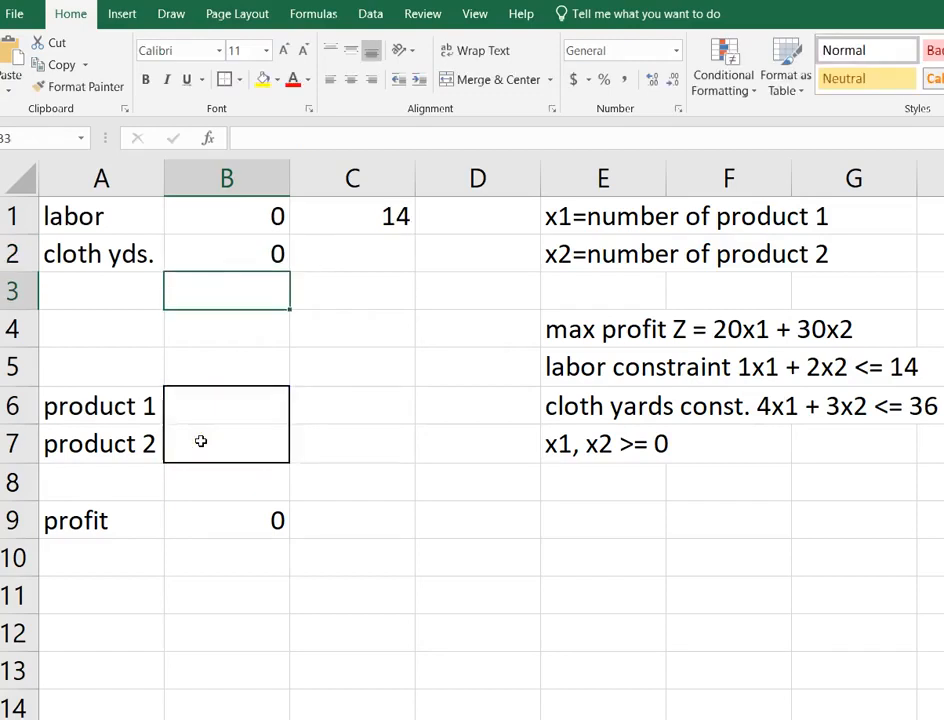
Enter the cloth limit 36 in cell C2.
{"action": "key", "text": "Right"}
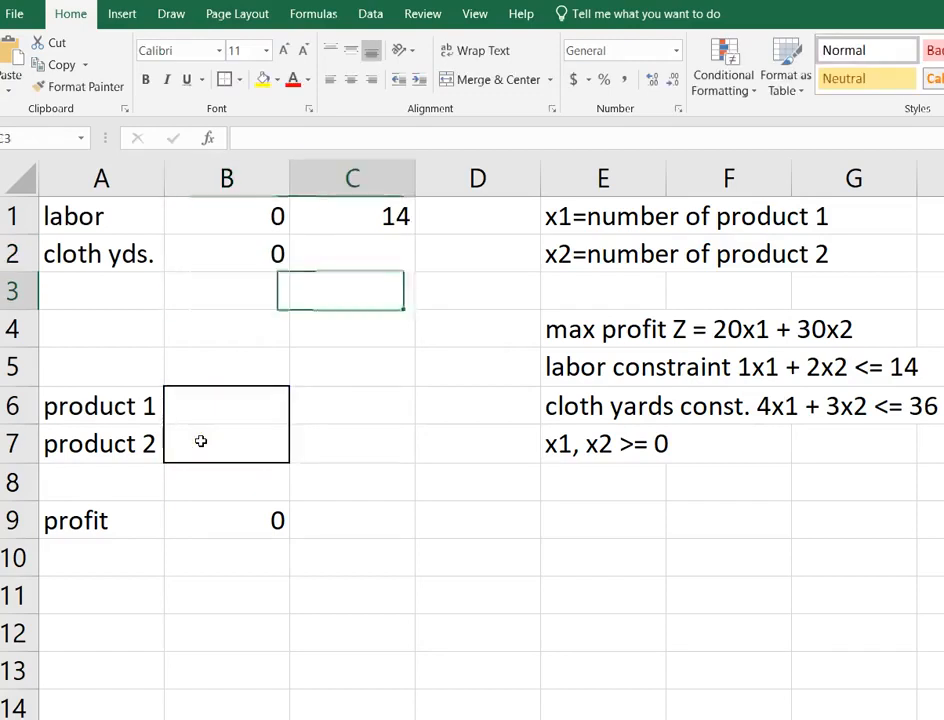
{"action": "key", "text": "Up"}
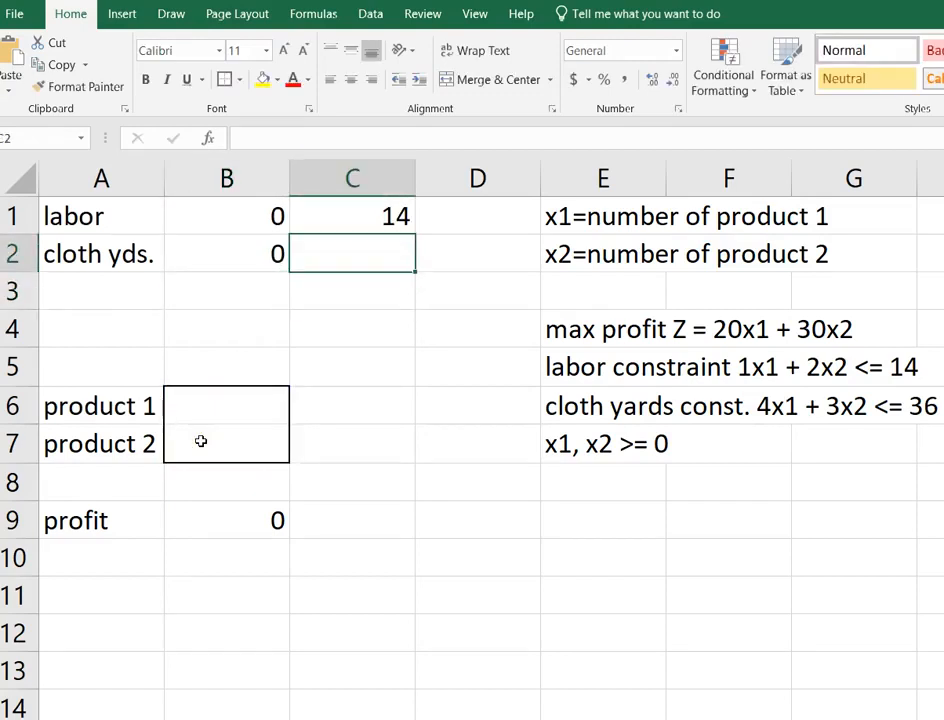
{"action": "type", "text": "36"}
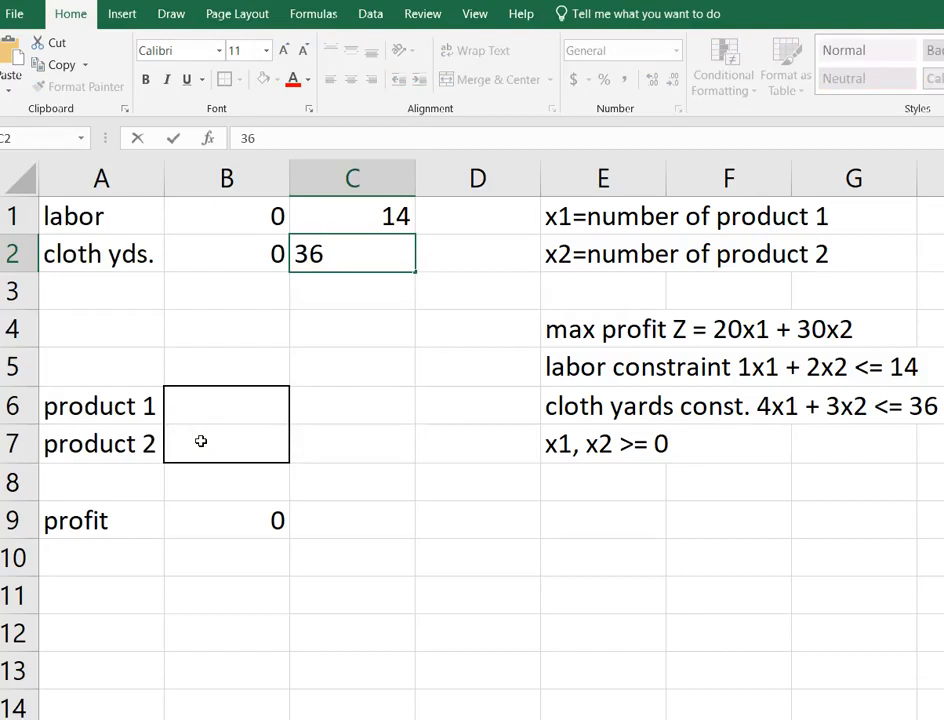
{"action": "key", "text": "Return"}
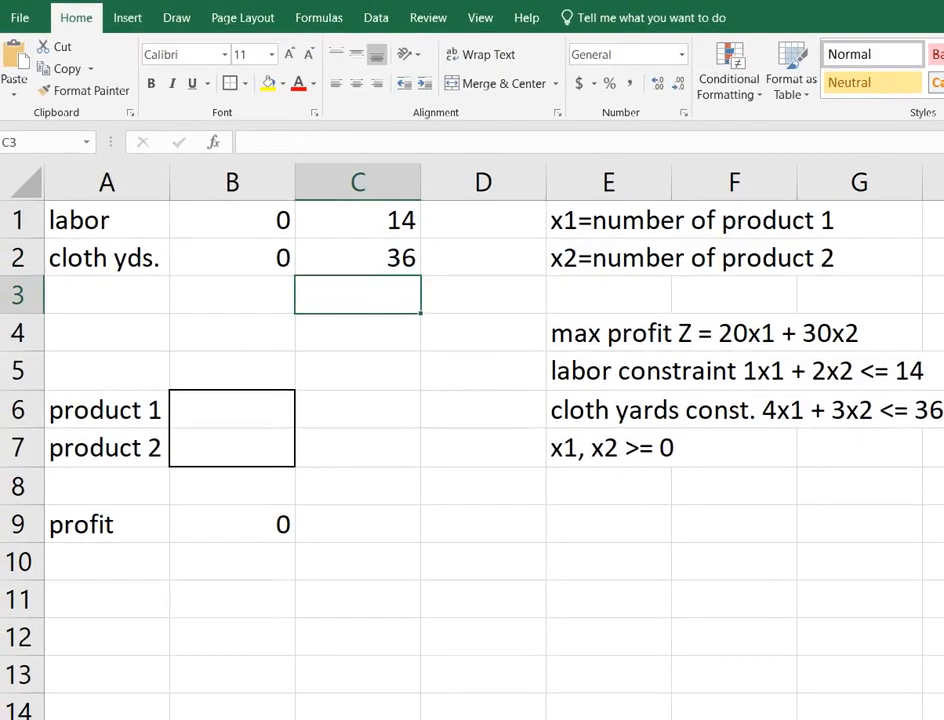
Open the Excel Options dialog to reach the add-in settings.
{"action": "left_click", "coordinate": [415, 556]}
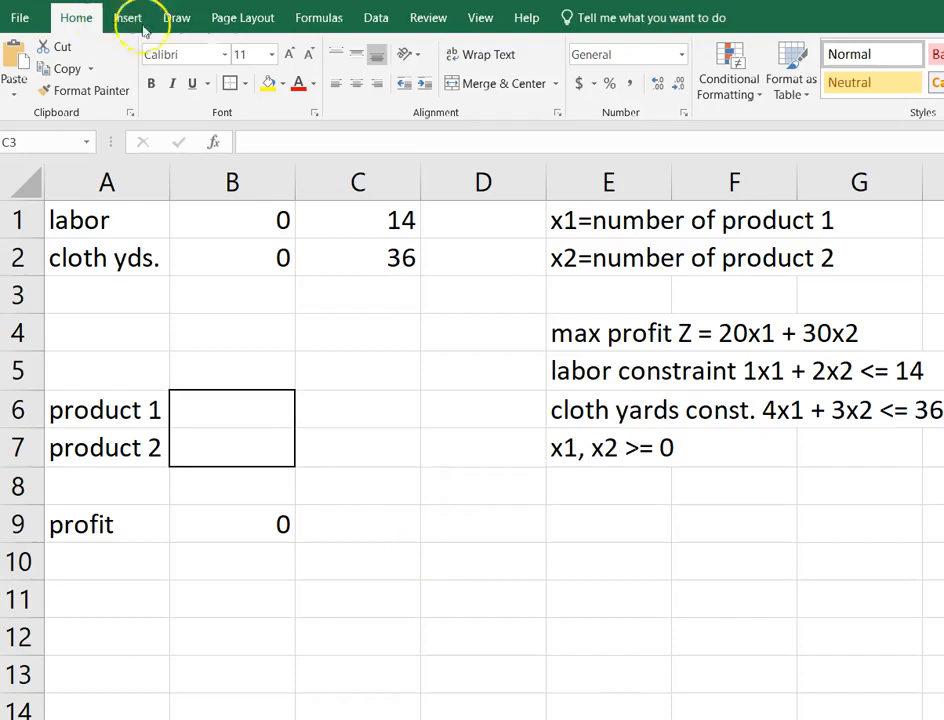
{"action": "left_click", "coordinate": [366, 18]}
{"action": "left_click", "coordinate": [366, 18]}
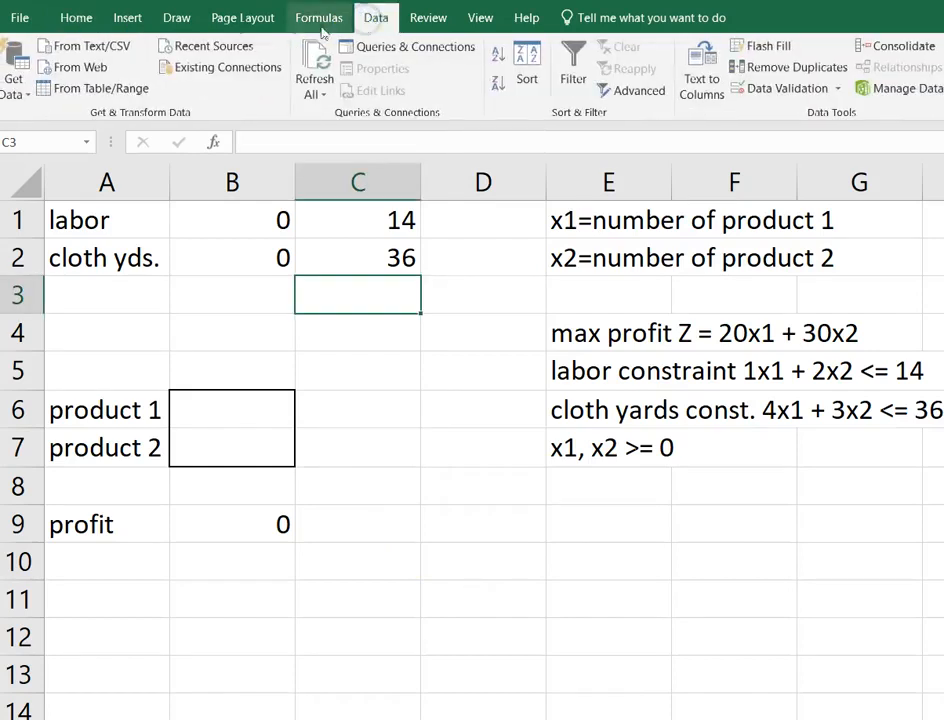
{"action": "left_click", "coordinate": [20, 17]}
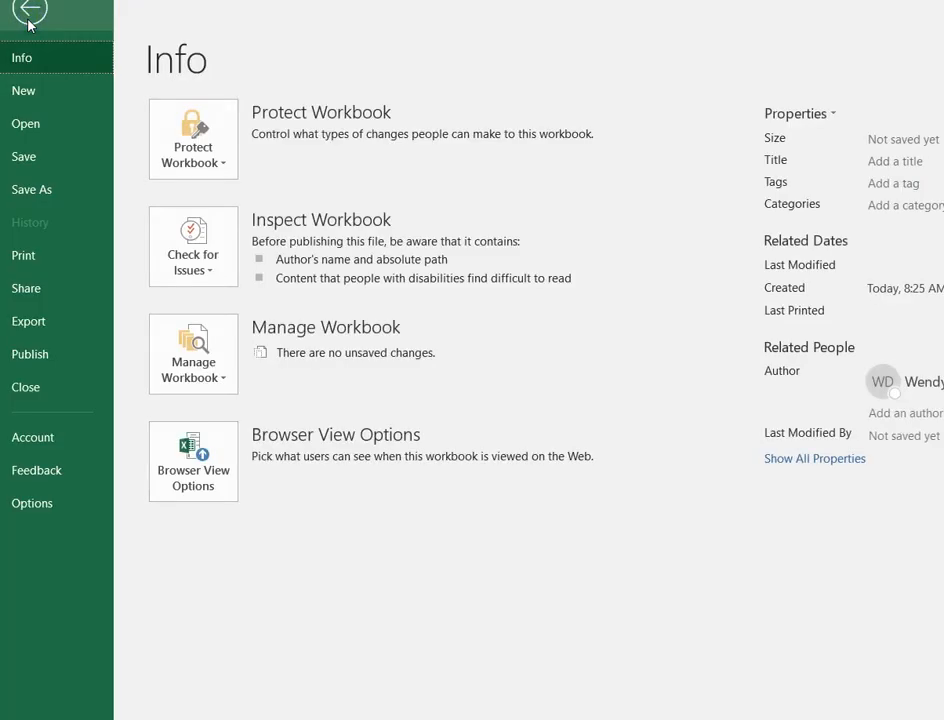
{"action": "left_click", "coordinate": [128, 5]}
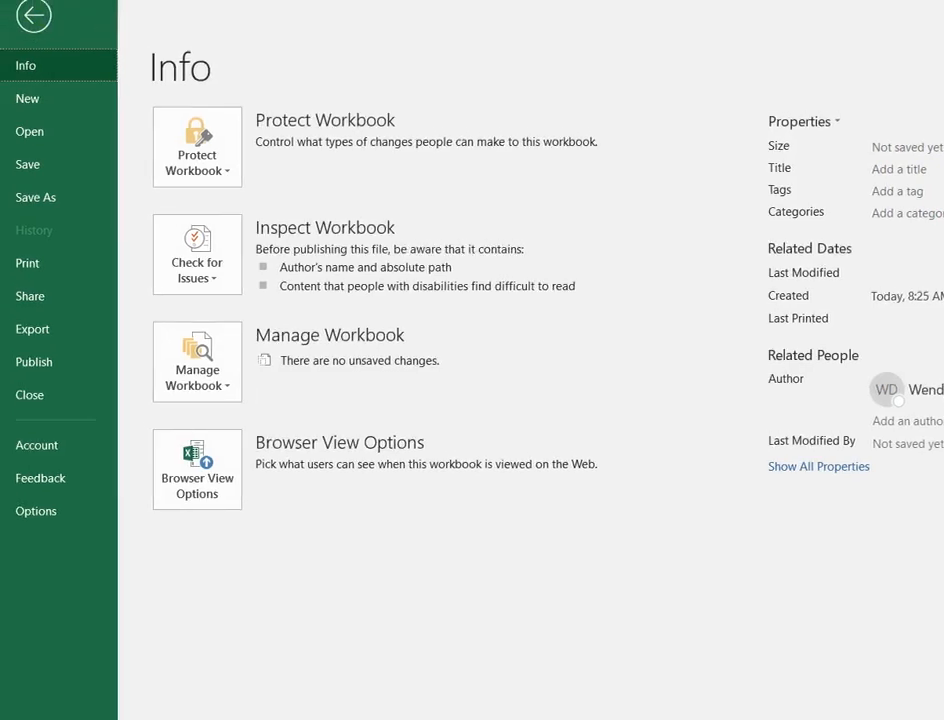
{"action": "left_click", "coordinate": [33, 14]}
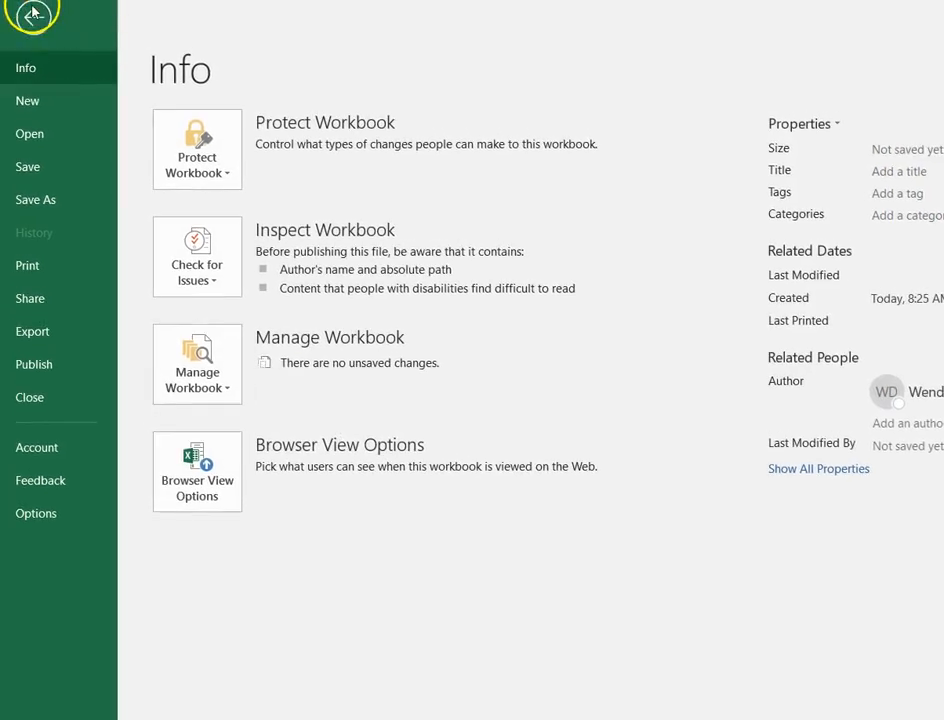
{"action": "left_click", "coordinate": [46, 520]}
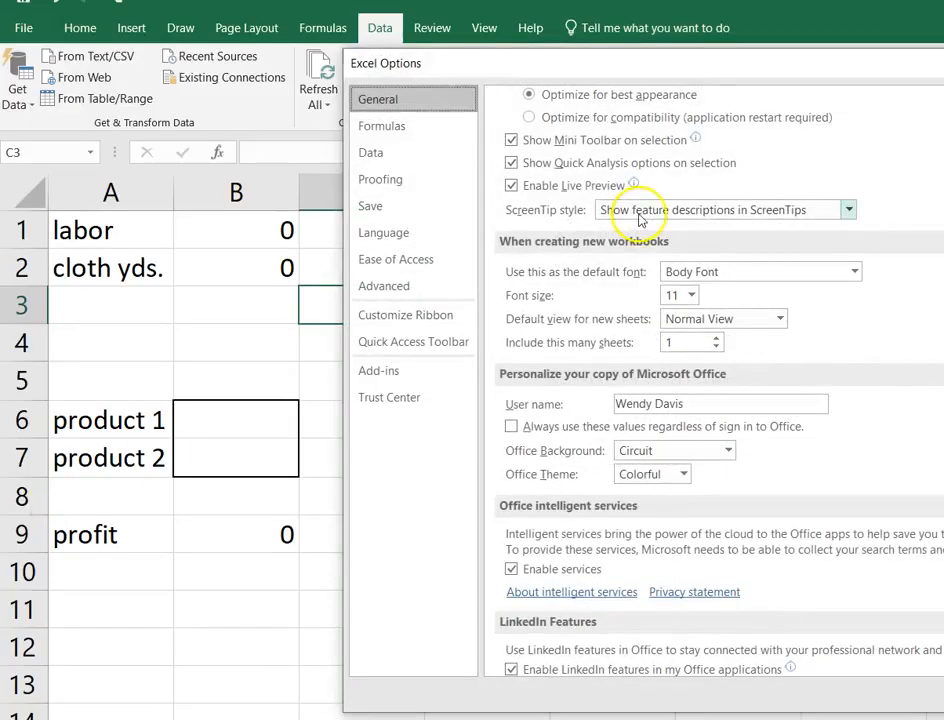
{"action": "left_click_drag", "start_coordinate": [695, 67], "coordinate": [392, 45]}
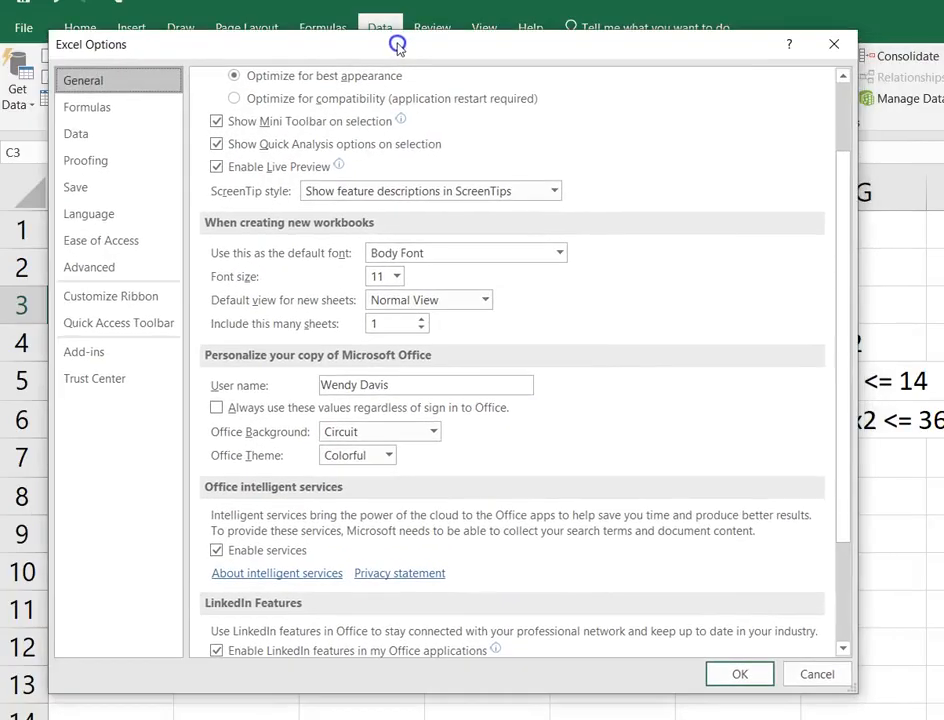
Check whether the Solver Add-in is enabled in the list of available Excel add-ins, and accept the list.
{"action": "left_click", "coordinate": [90, 356]}
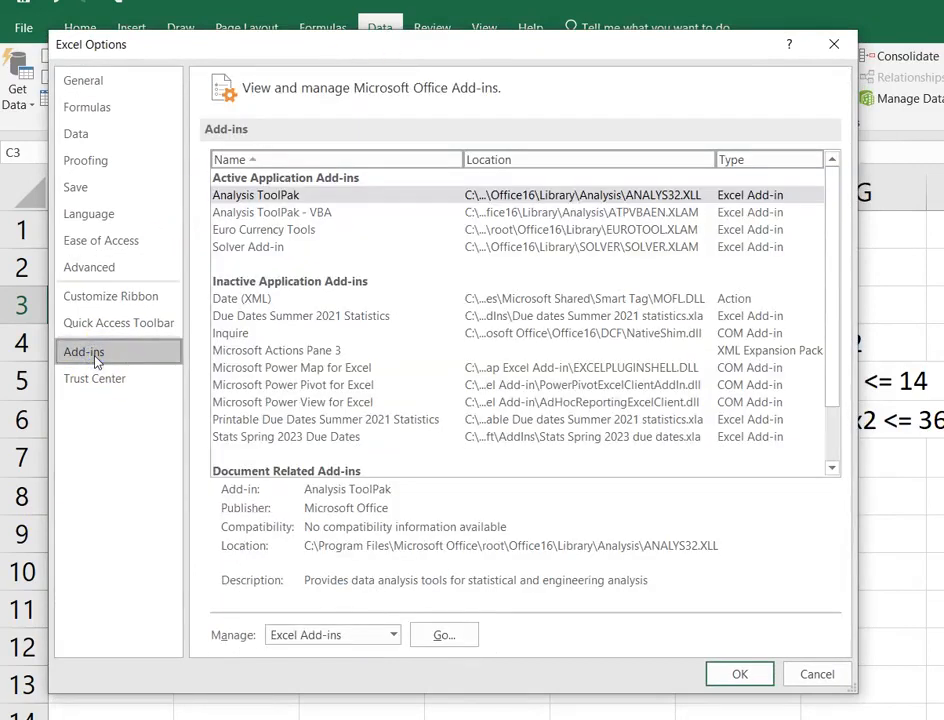
{"action": "left_click", "coordinate": [308, 248]}
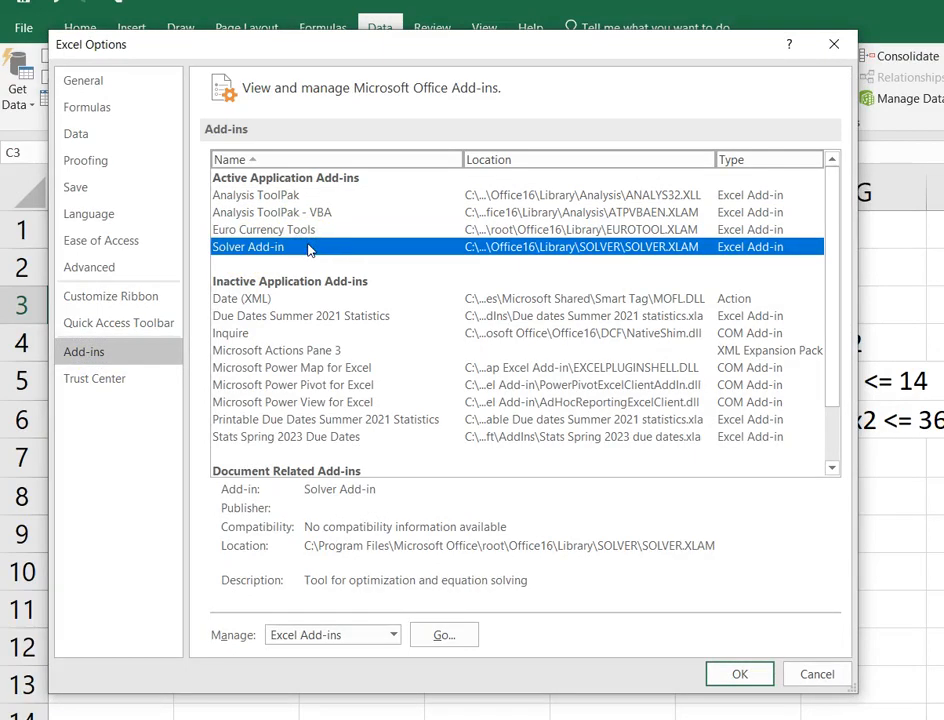
{"action": "left_click", "coordinate": [452, 637]}
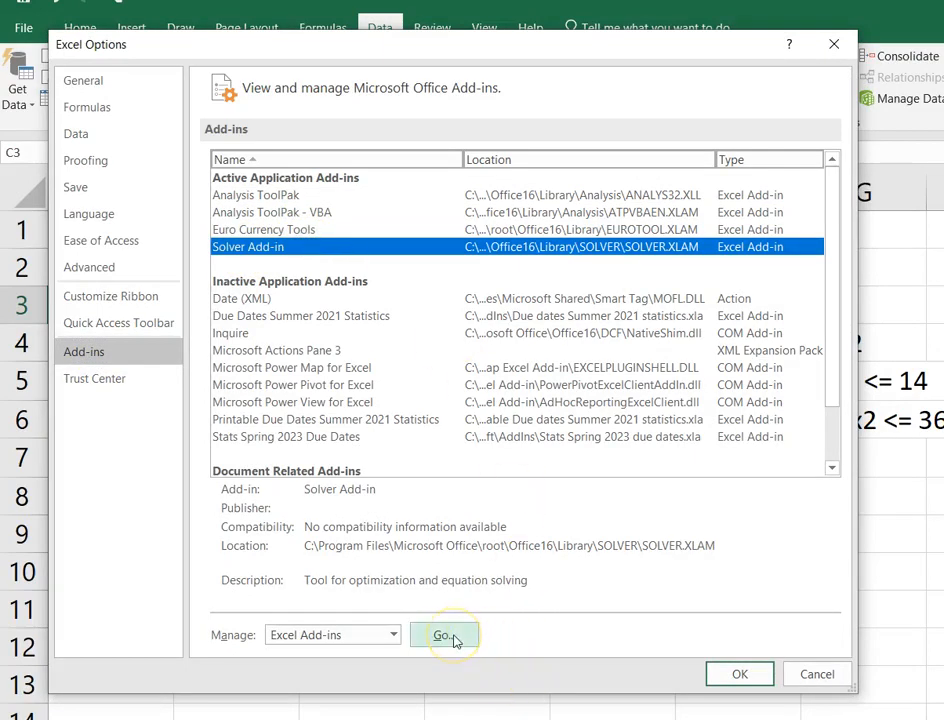
{"action": "left_click", "coordinate": [452, 637]}
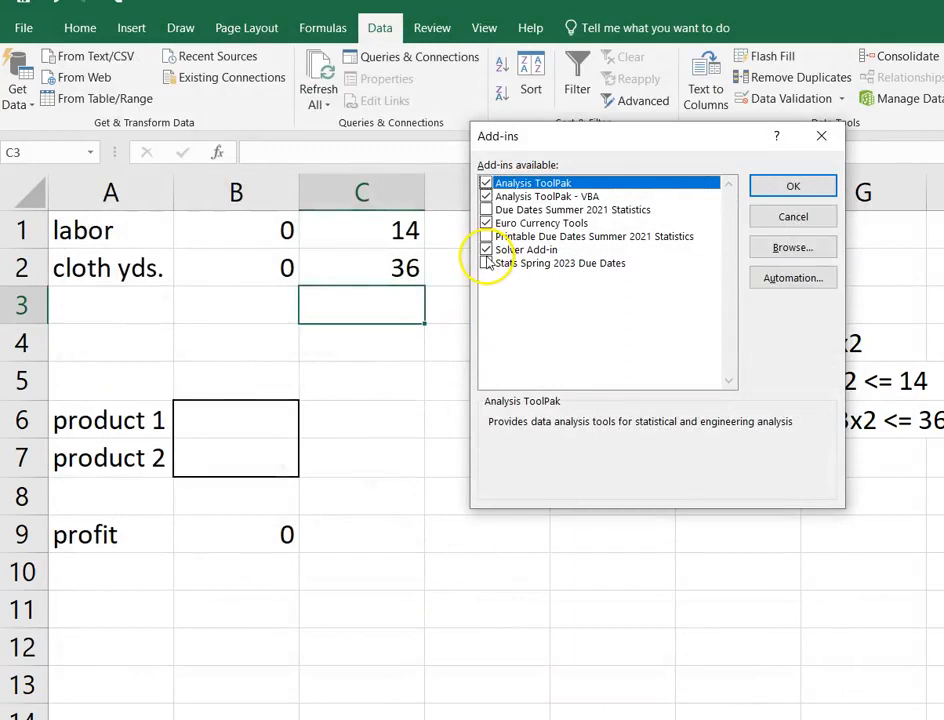
{"action": "left_click", "coordinate": [800, 187]}
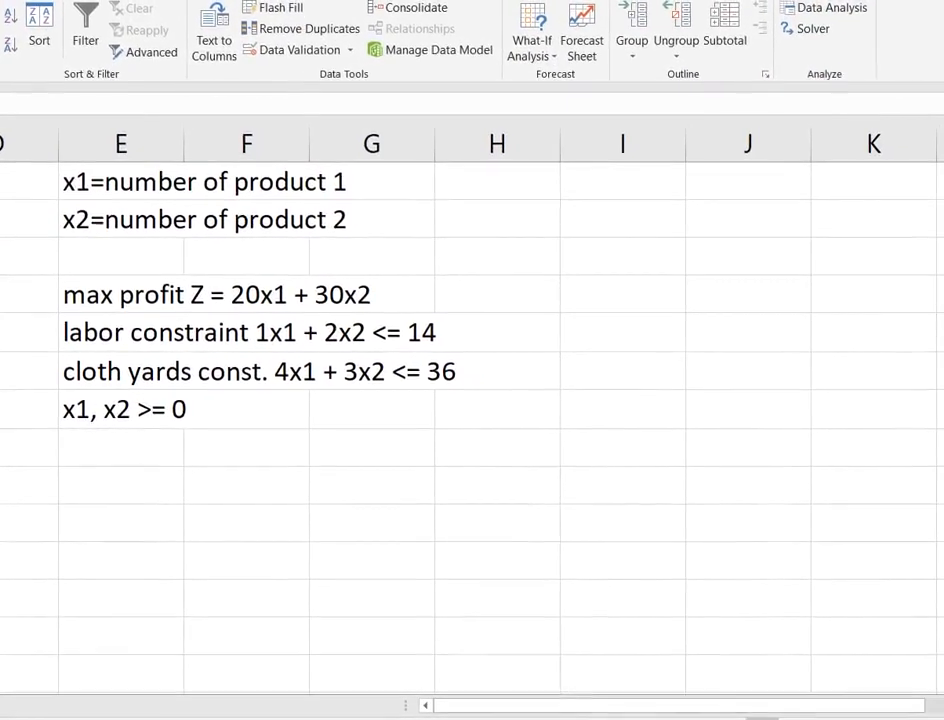
Start Solver and set its objective to the profit cell B9.
{"action": "left_click", "coordinate": [809, 37]}
{"action": "left_click", "coordinate": [811, 38]}
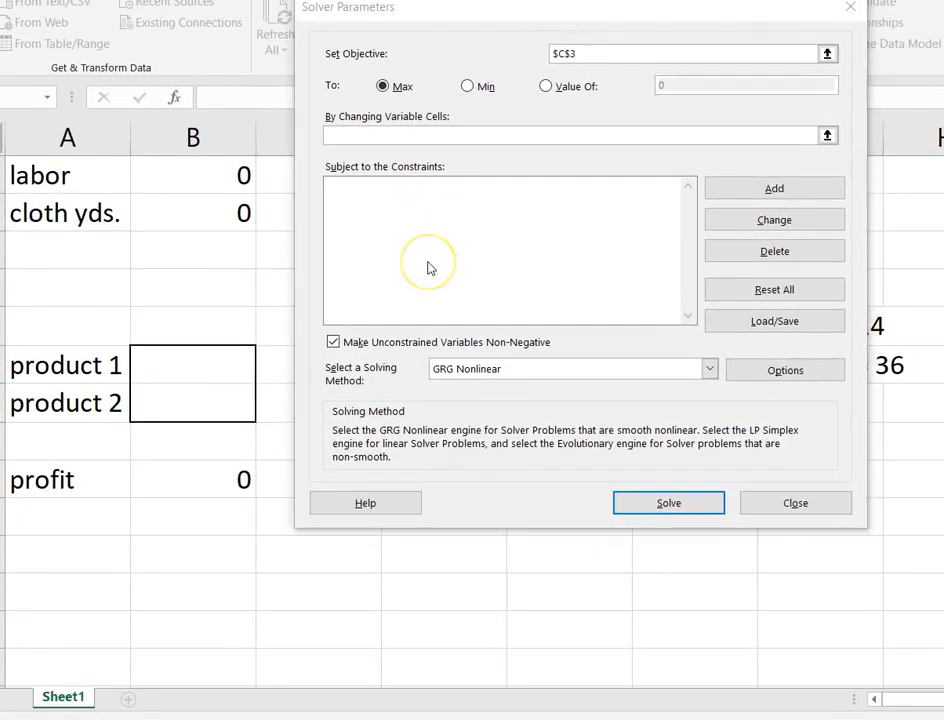
{"action": "left_click", "coordinate": [596, 55]}
{"action": "key", "text": "BackSpace"}
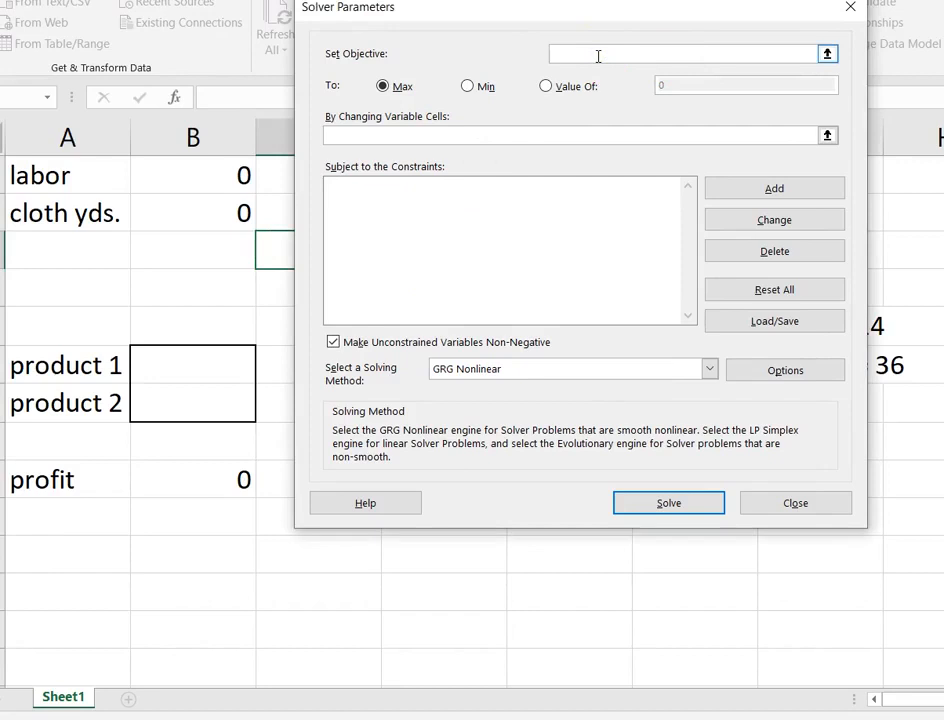
{"action": "left_click", "coordinate": [207, 478]}
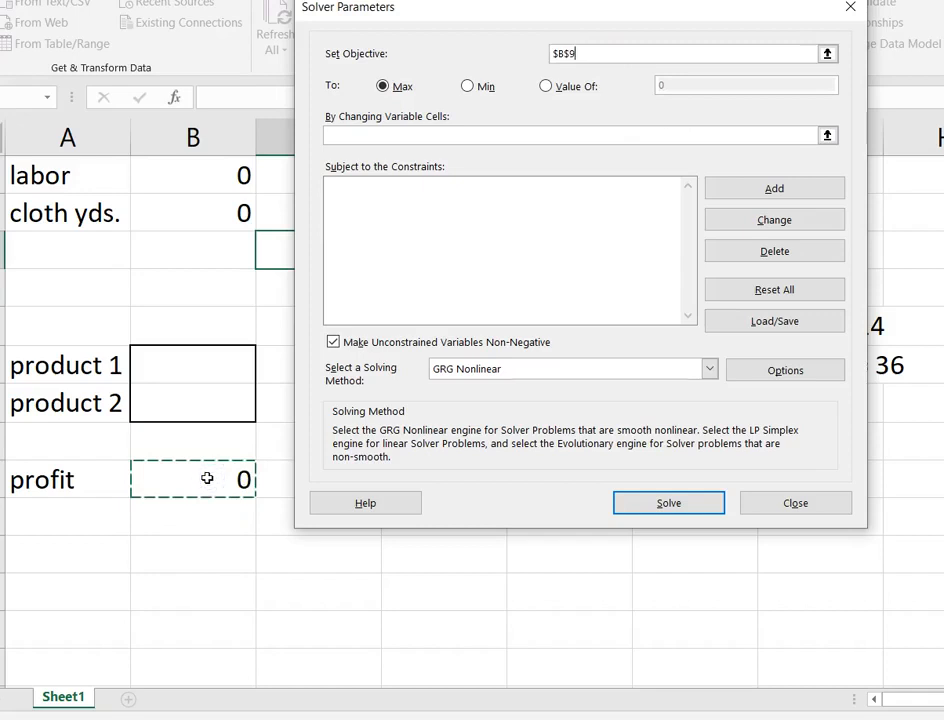
Set Solver's changing variable cells to the product quantities in B6:B7.
{"action": "left_click", "coordinate": [409, 133]}
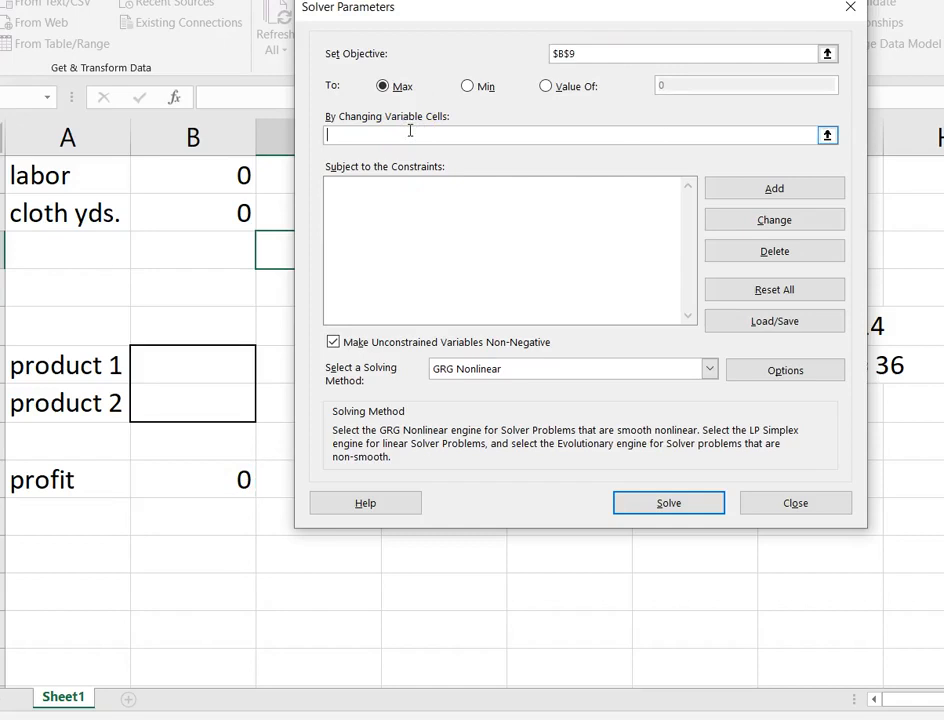
{"action": "left_click", "coordinate": [200, 365]}
{"action": "left_click_drag", "start_coordinate": [200, 365], "coordinate": [213, 402]}
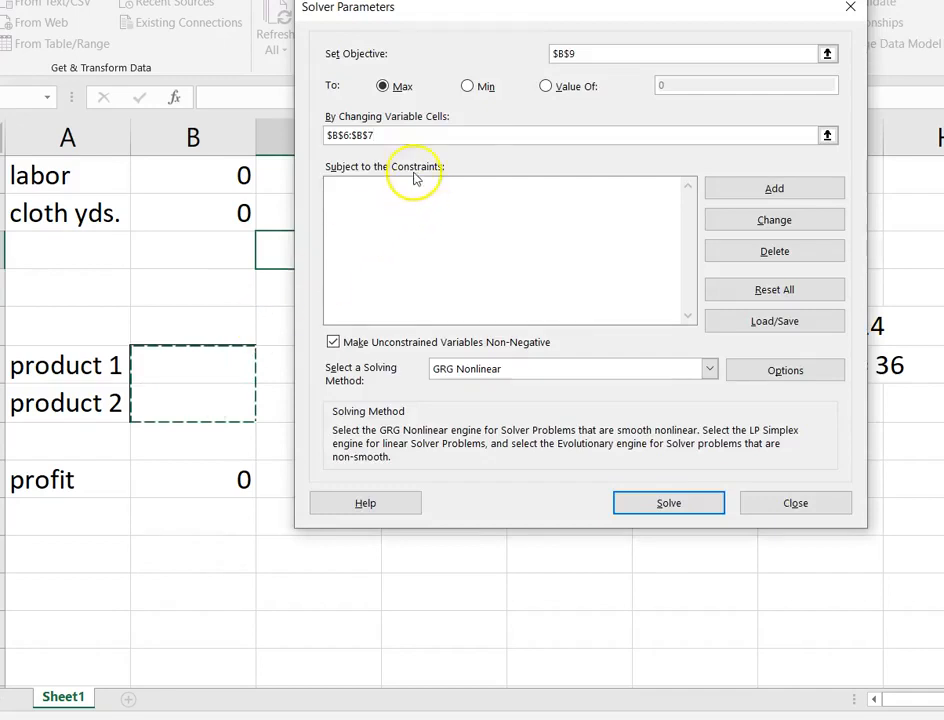
{"action": "left_click", "coordinate": [487, 175]}
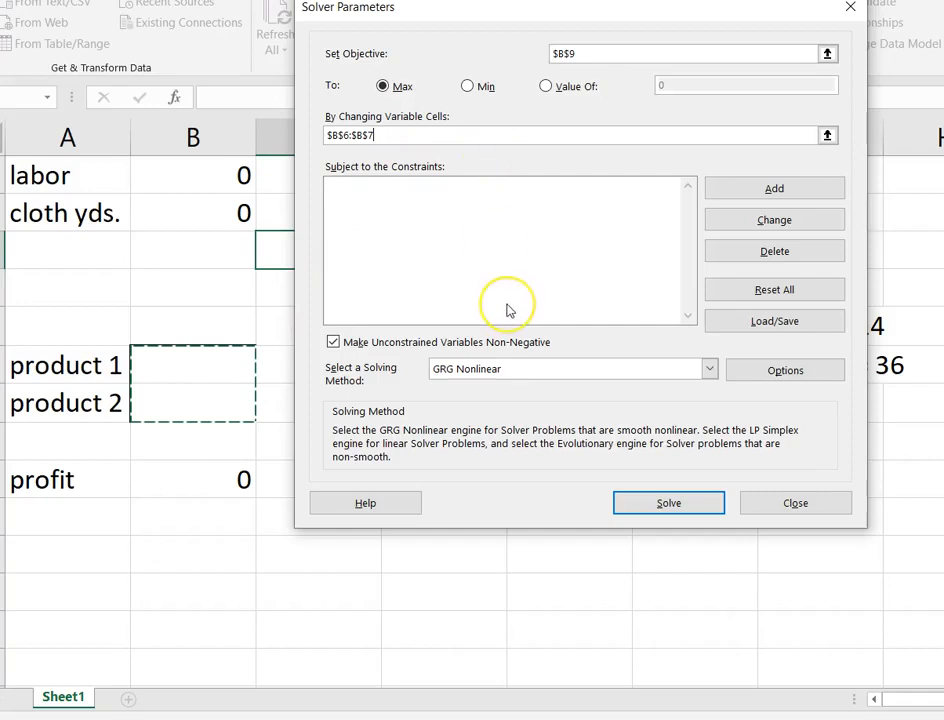
{"action": "left_click", "coordinate": [449, 232]}
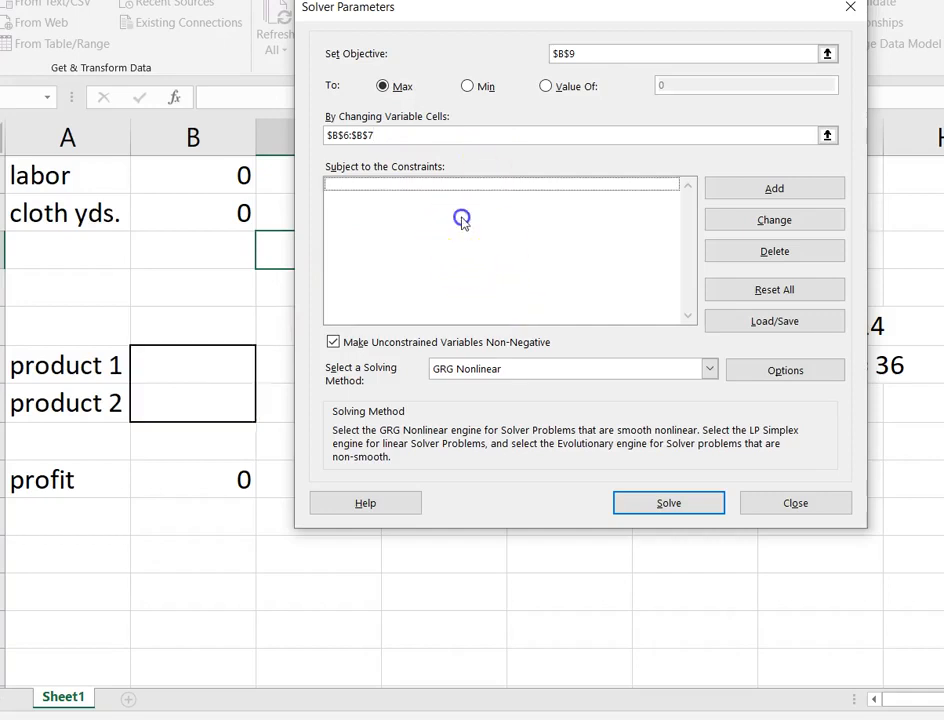
Add a Solver constraint keeping labor usage in B1 less than or equal to the labor limit in C1.
{"action": "left_click", "coordinate": [672, 211]}
{"action": "left_click", "coordinate": [806, 190]}
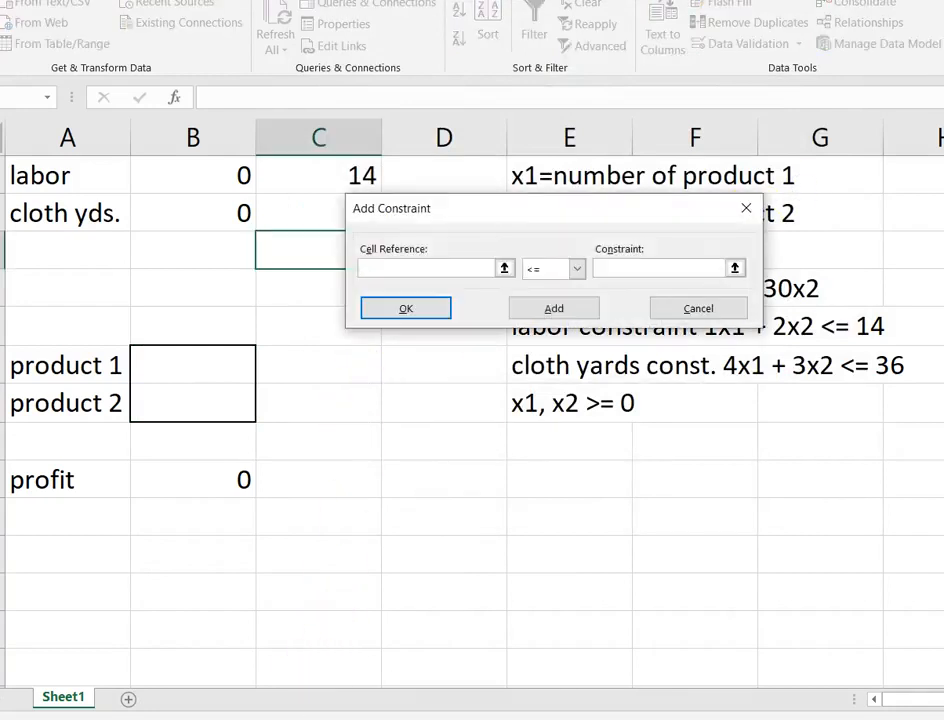
{"action": "left_click_drag", "start_coordinate": [543, 215], "coordinate": [583, 188]}
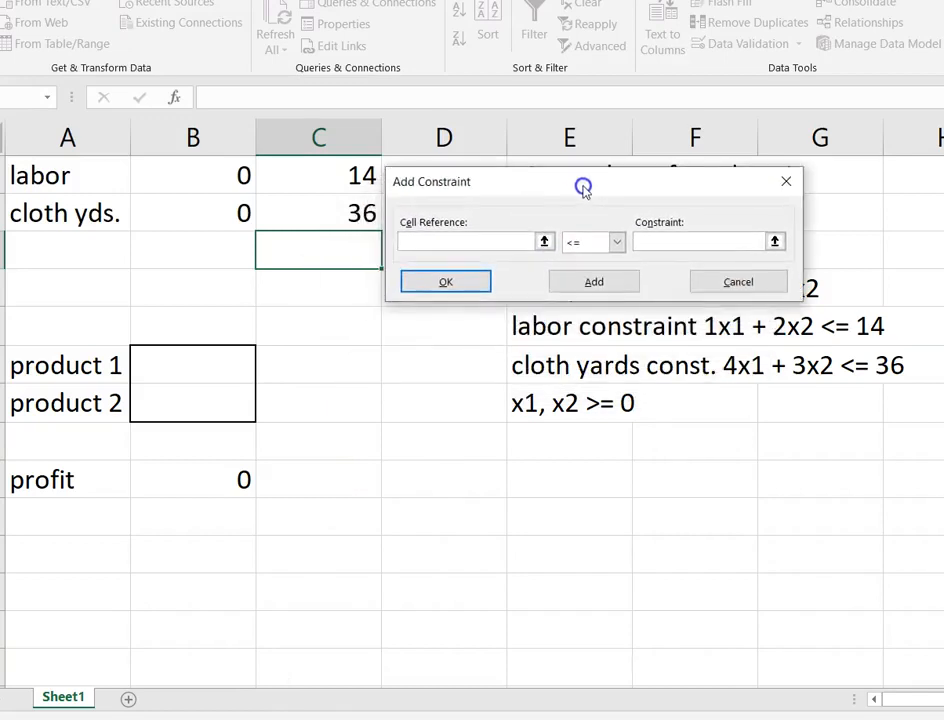
{"action": "left_click", "coordinate": [201, 168]}
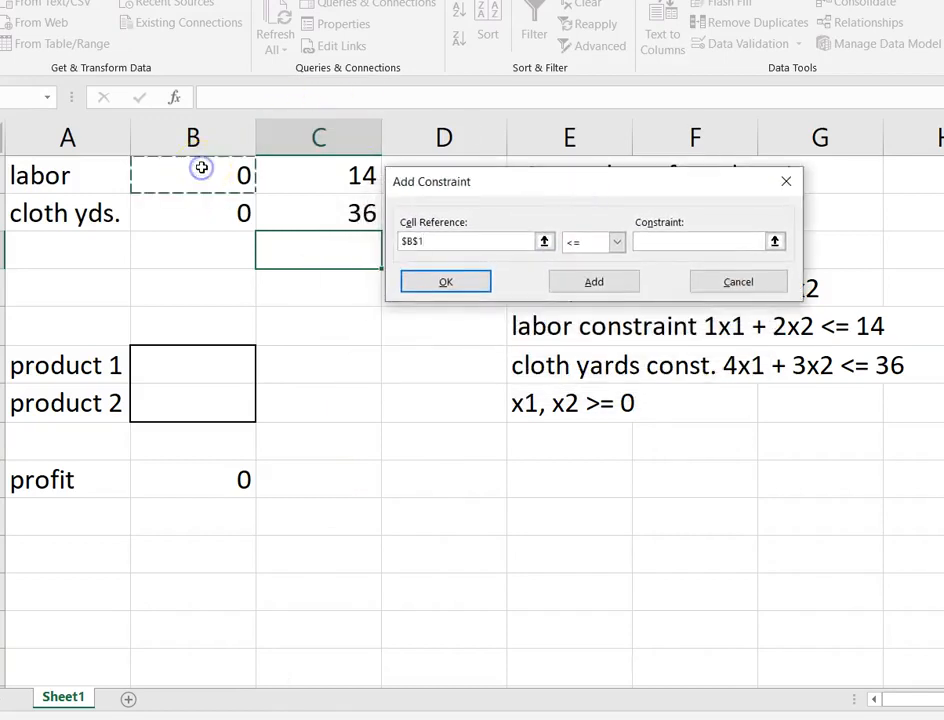
{"action": "left_click", "coordinate": [592, 250]}
{"action": "left_click", "coordinate": [592, 250]}
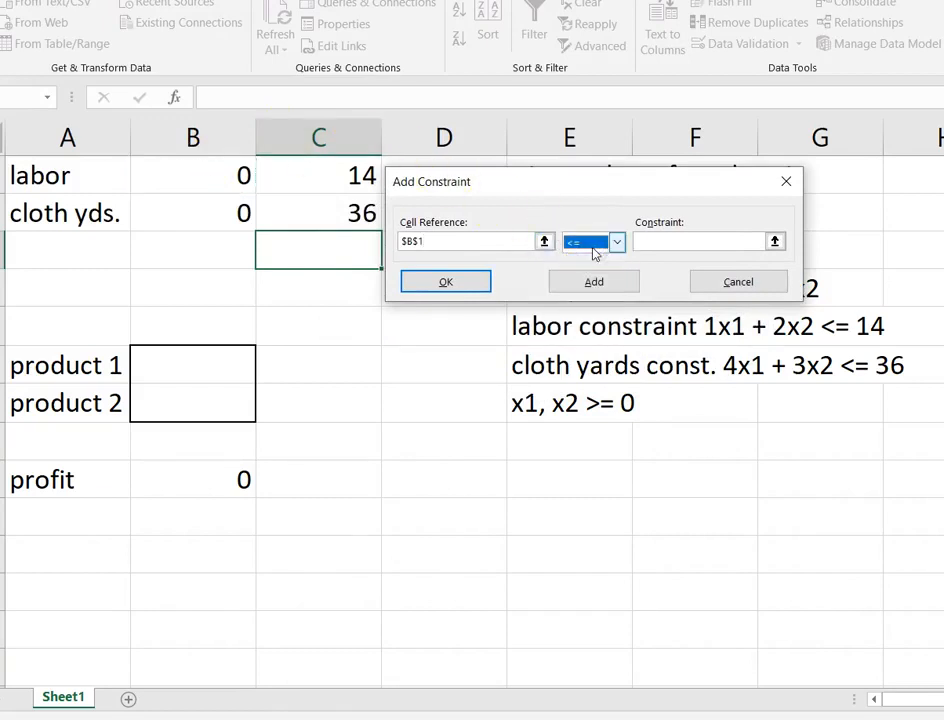
{"action": "left_click", "coordinate": [670, 242]}
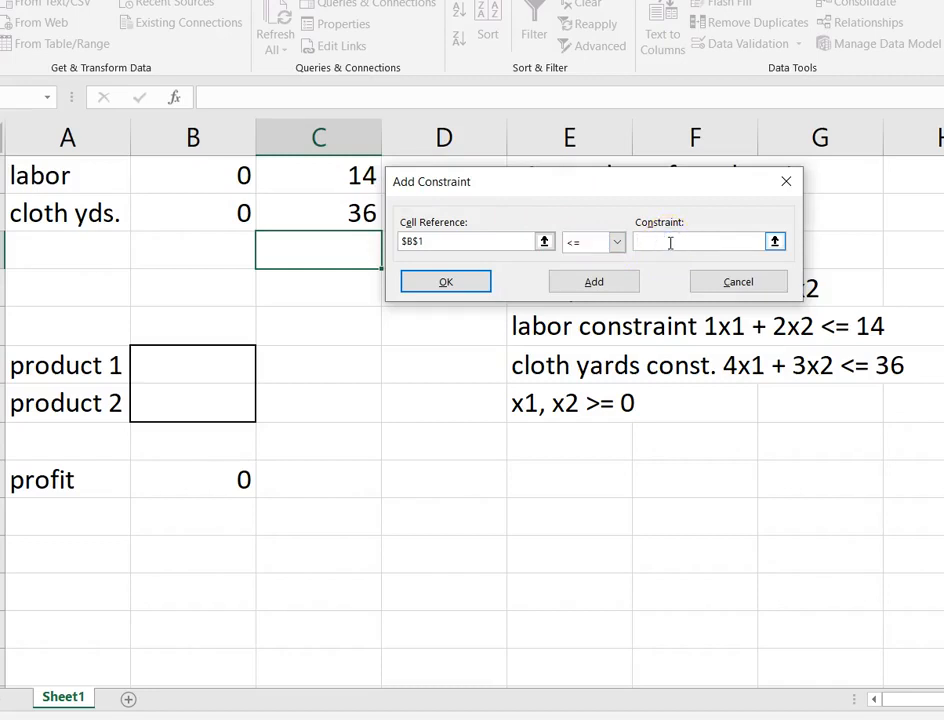
{"action": "left_click", "coordinate": [337, 177]}
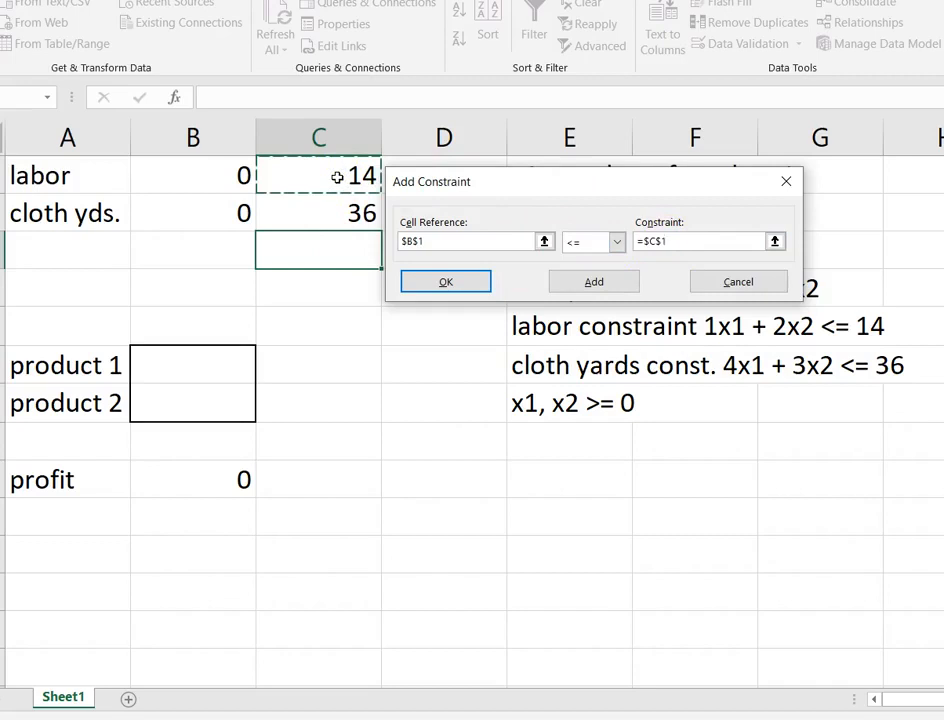
{"action": "left_click", "coordinate": [588, 284]}
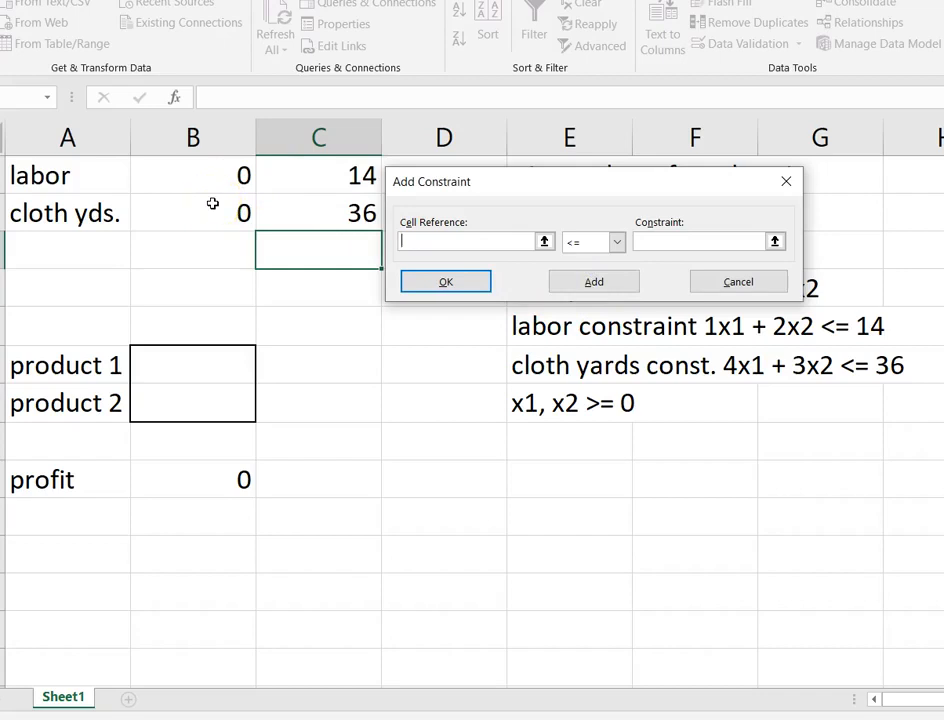
Add a constraint keeping cloth usage in B2 less than or equal to the cloth limit in C2.
{"action": "left_click", "coordinate": [213, 203]}
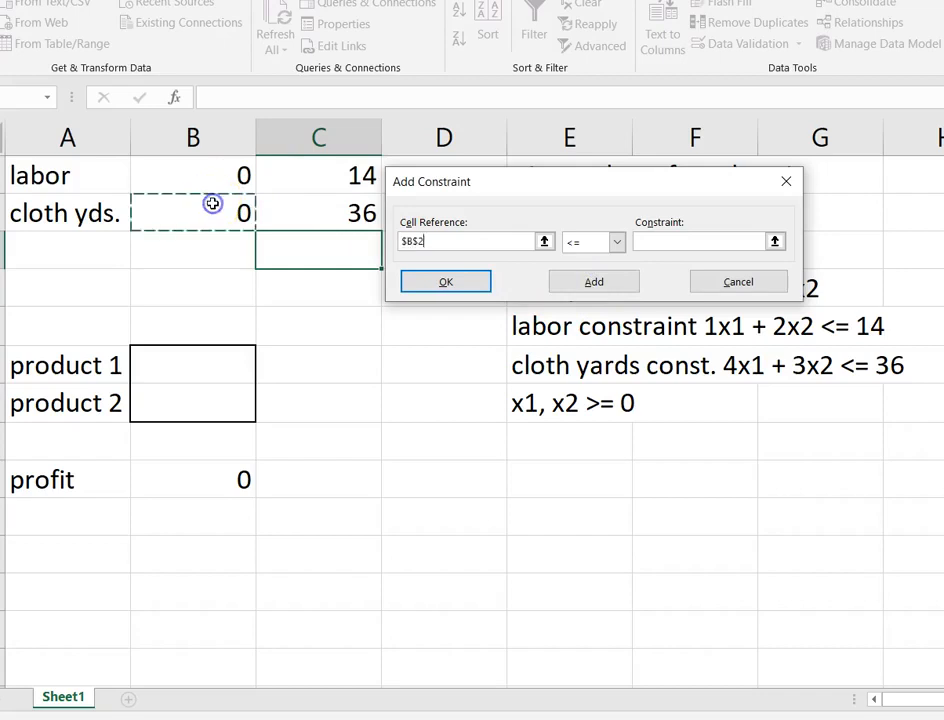
{"action": "left_click", "coordinate": [643, 242]}
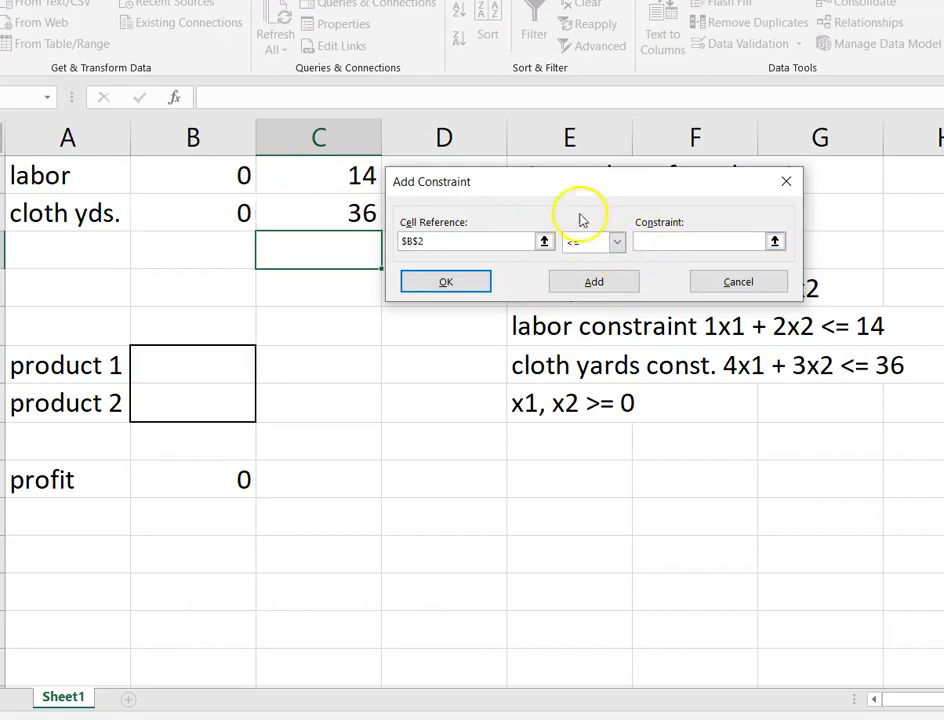
{"action": "left_click", "coordinate": [338, 207]}
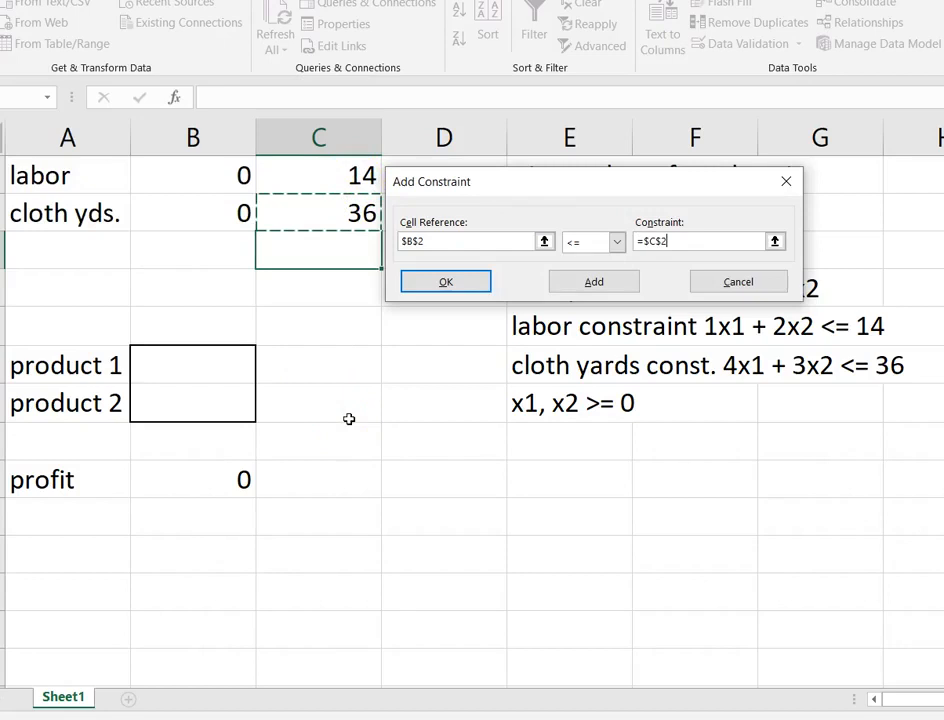
{"action": "left_click", "coordinate": [594, 286]}
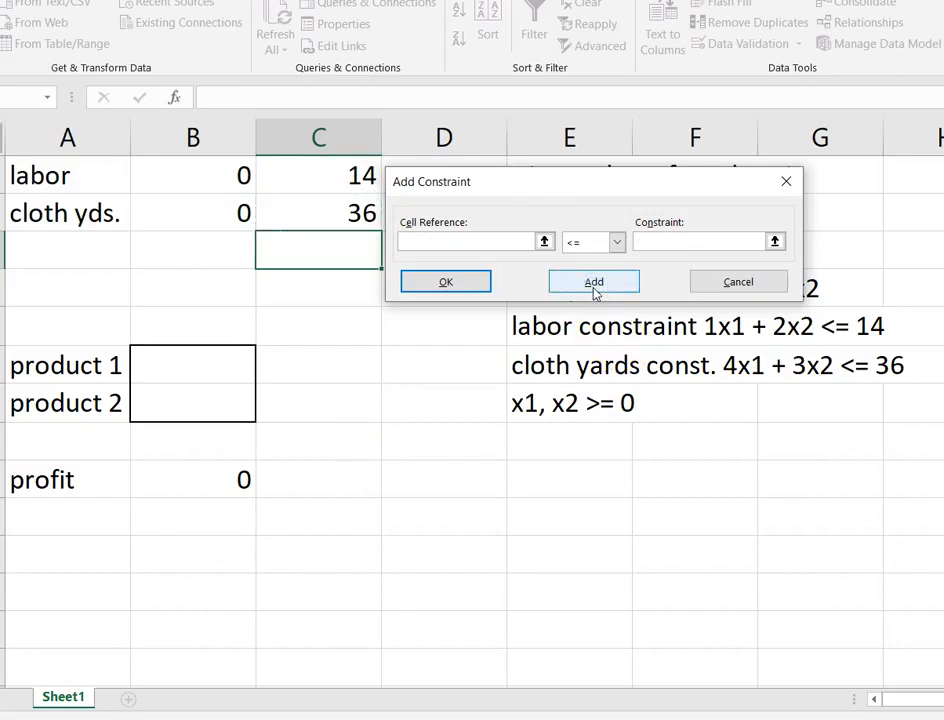
Add a non-negativity constraint requiring the product quantities B6:B7 to be >= 0, and finish the constraint list.
{"action": "left_click", "coordinate": [212, 362]}
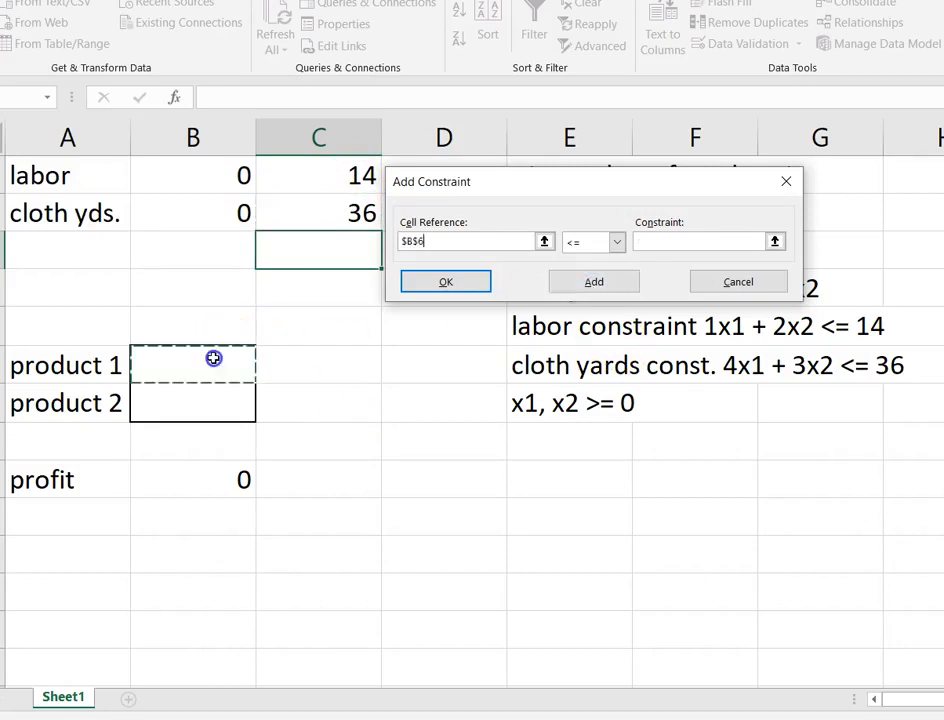
{"action": "left_click_drag", "start_coordinate": [213, 374], "coordinate": [212, 386]}
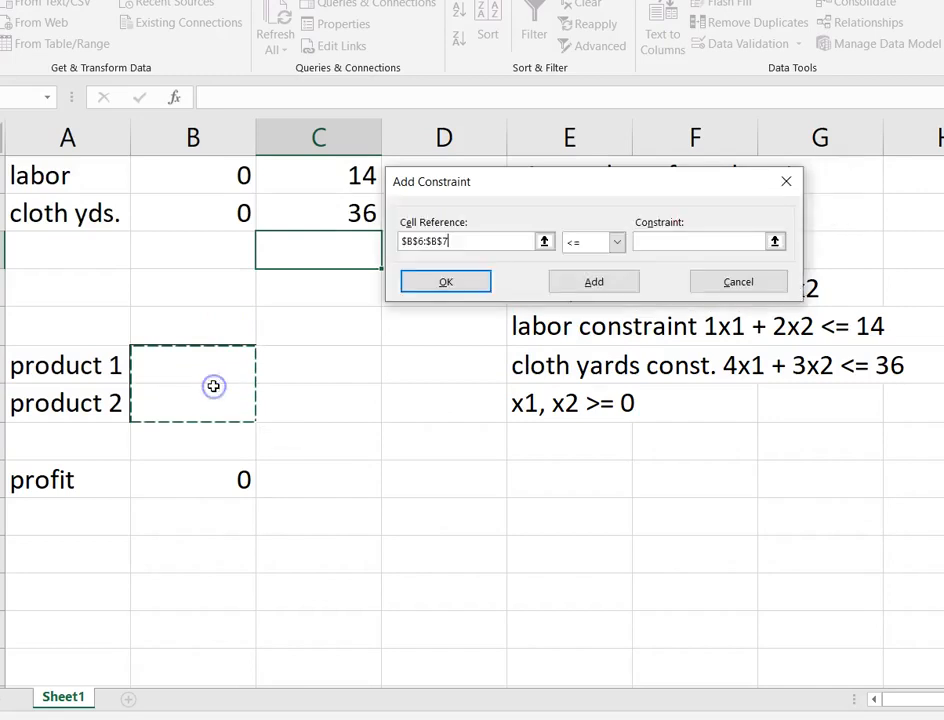
{"action": "left_click", "coordinate": [615, 242]}
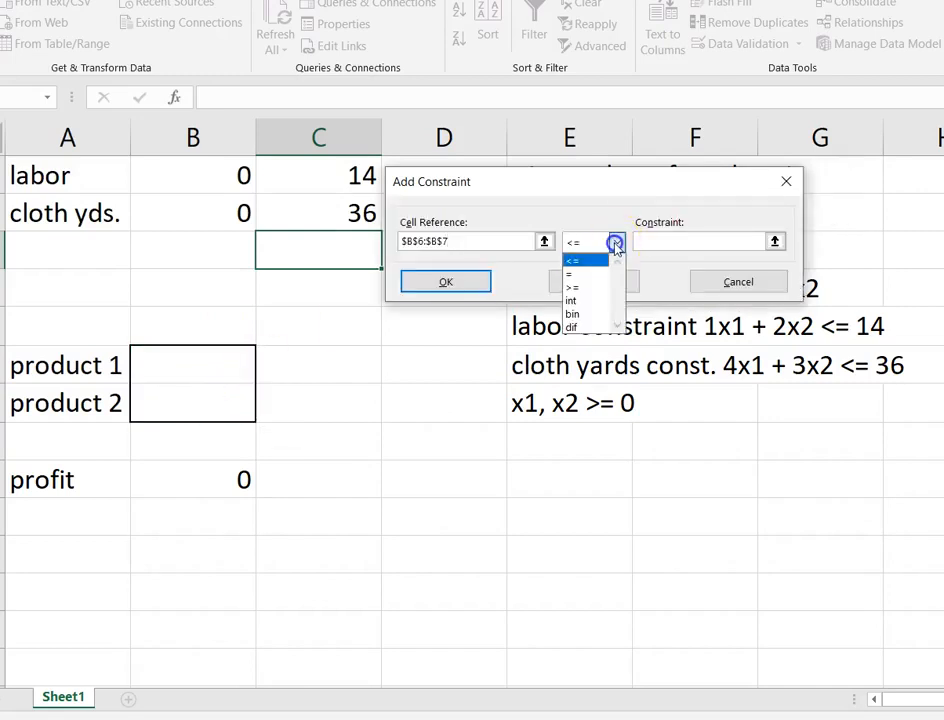
{"action": "left_click", "coordinate": [595, 289]}
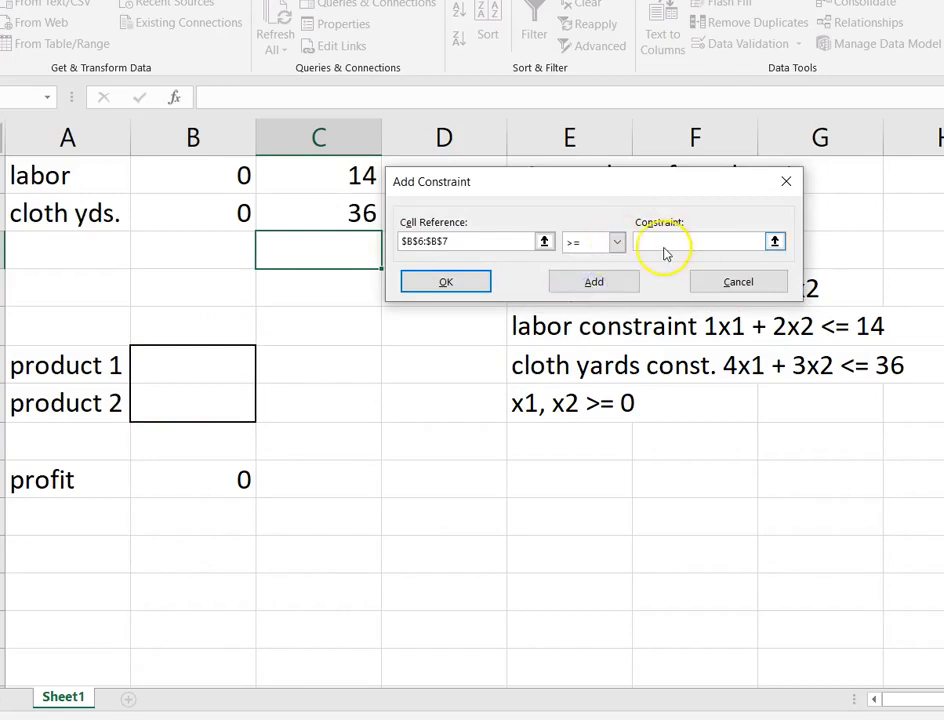
{"action": "left_click", "coordinate": [462, 286]}
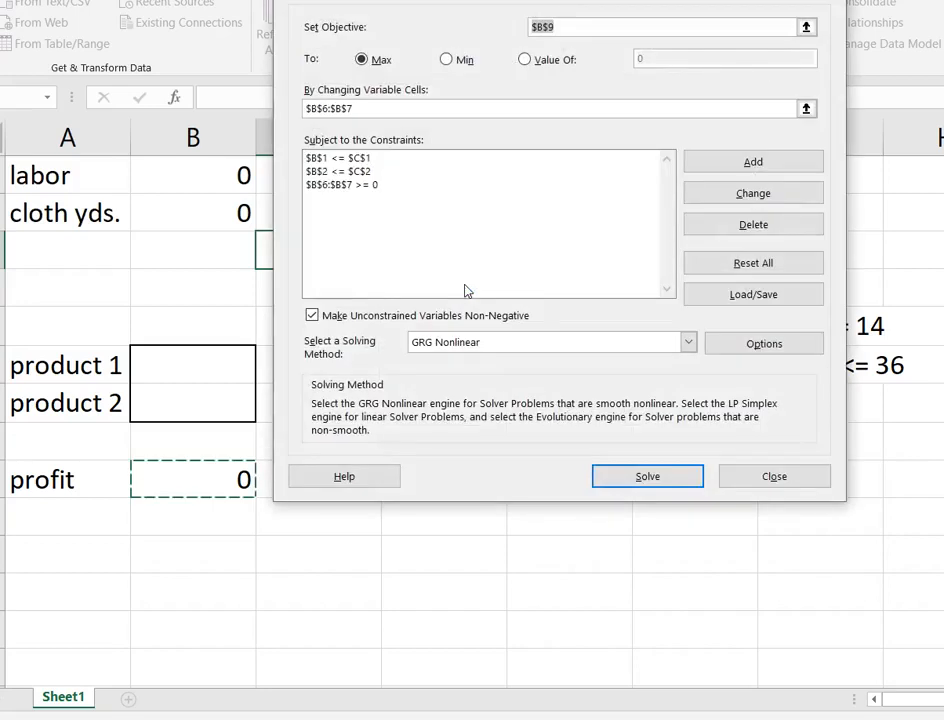
Solve the model keeping the Solver solution, and review the product quantities in B6:B7 and the profit in B9.
{"action": "left_click", "coordinate": [647, 477]}
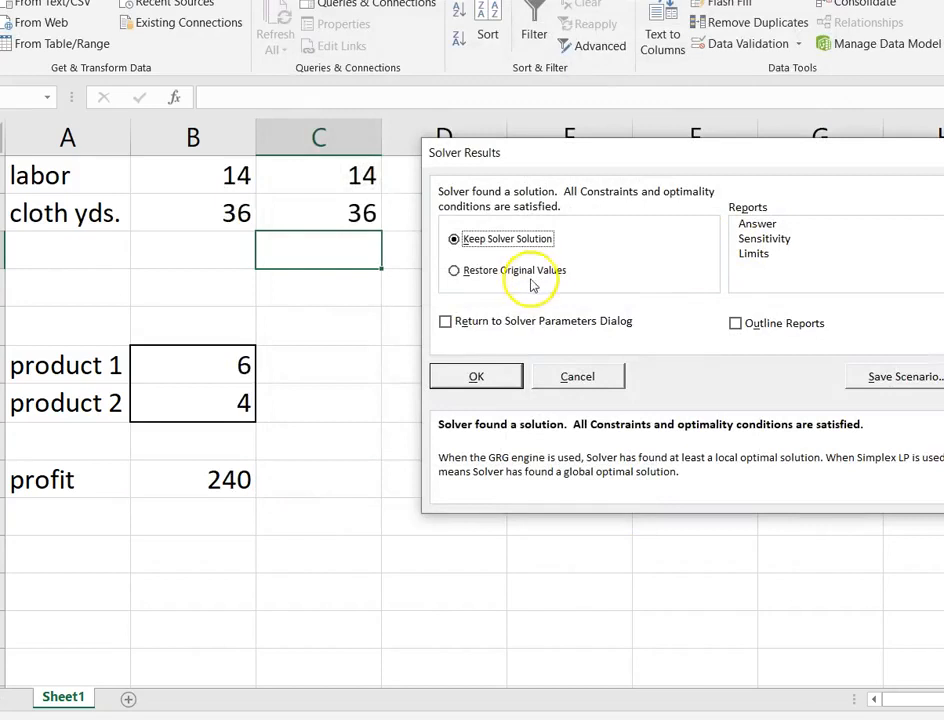
{"action": "left_click", "coordinate": [482, 376]}
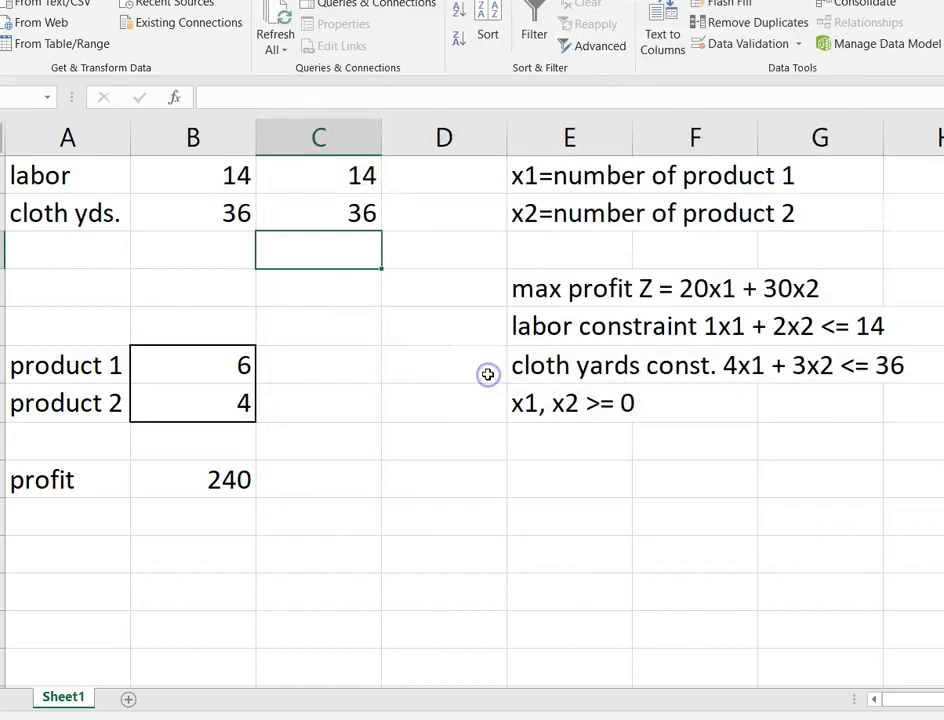
{"action": "left_click", "coordinate": [188, 364]}
{"action": "left_click", "coordinate": [200, 404]}
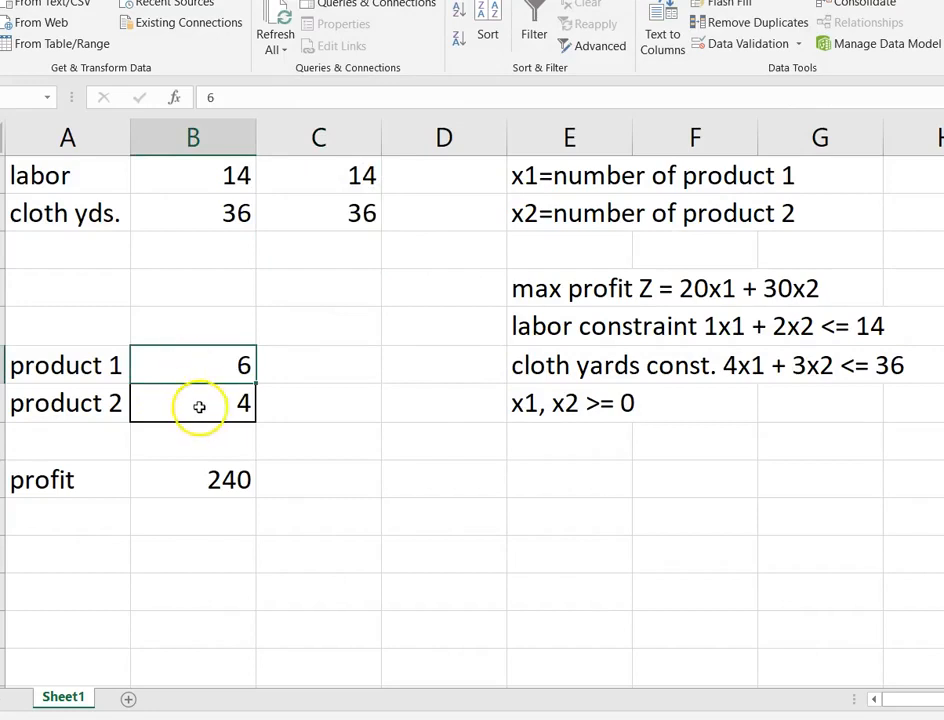
{"action": "left_click", "coordinate": [228, 487]}
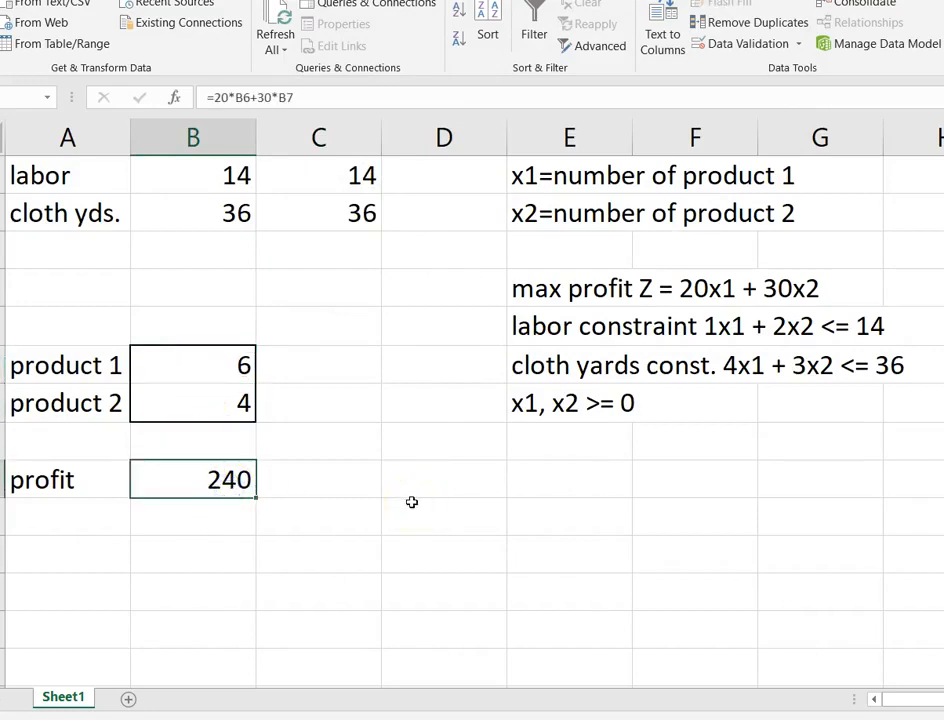
{"action": "left_click", "coordinate": [194, 173]}
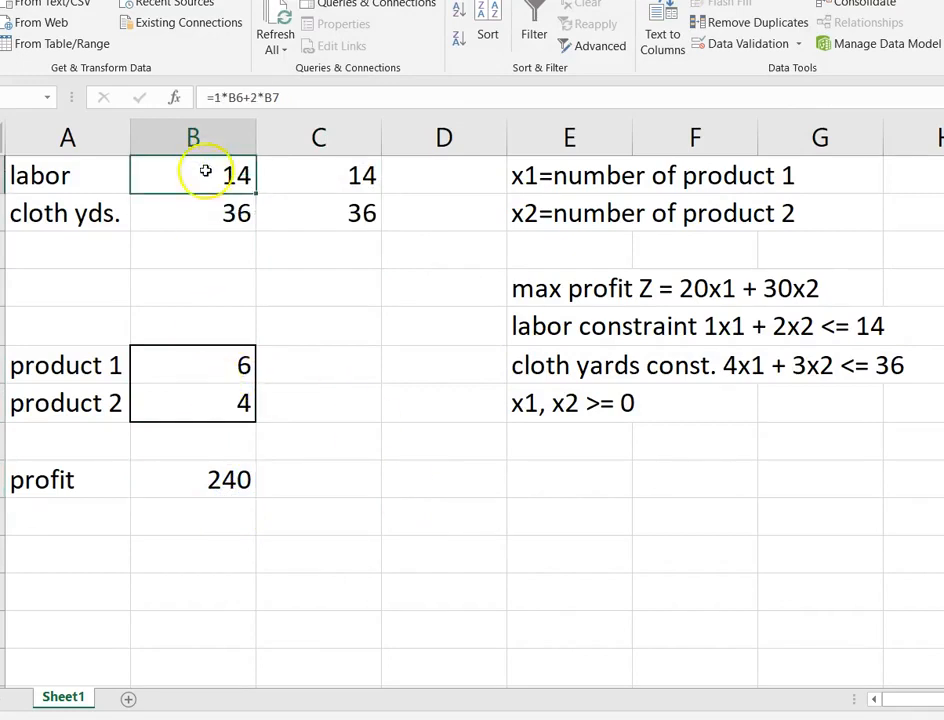
{"action": "left_click_drag", "start_coordinate": [310, 95], "coordinate": [209, 84]}
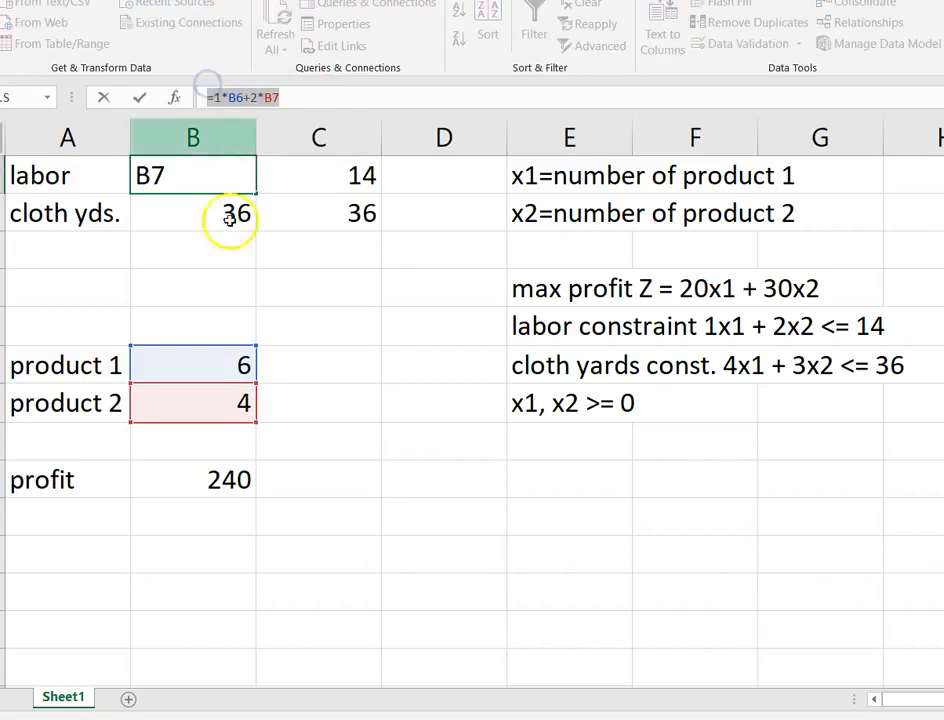
{"action": "type", "text": "="}
{"action": "left_click", "coordinate": [350, 298]}
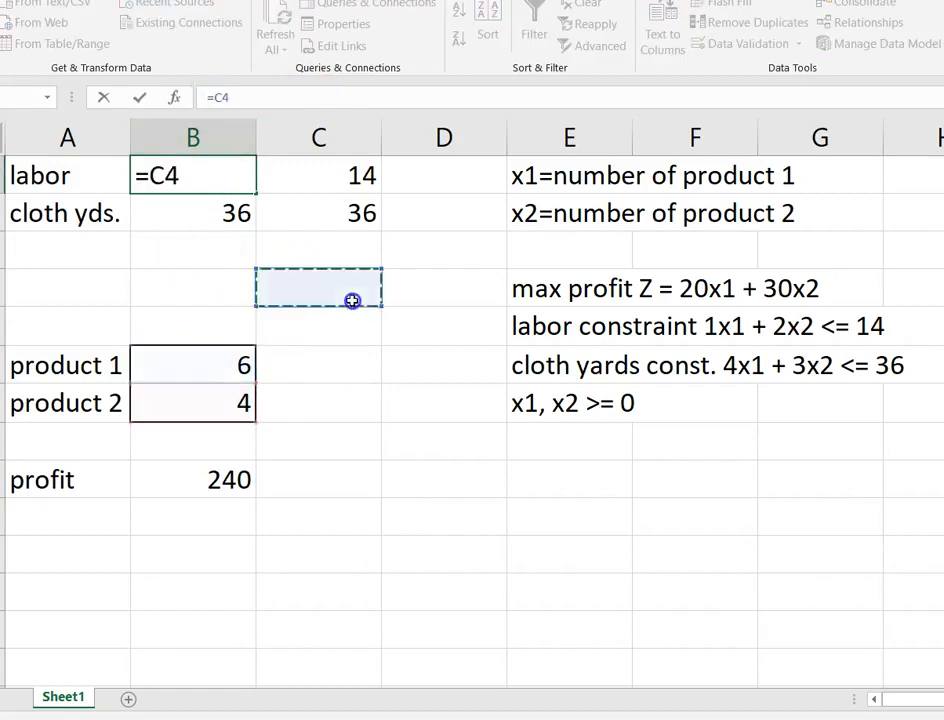
{"action": "key", "text": "BackSpace"}
{"action": "key", "text": "BackSpace"}
{"action": "key", "text": "BackSpace"}
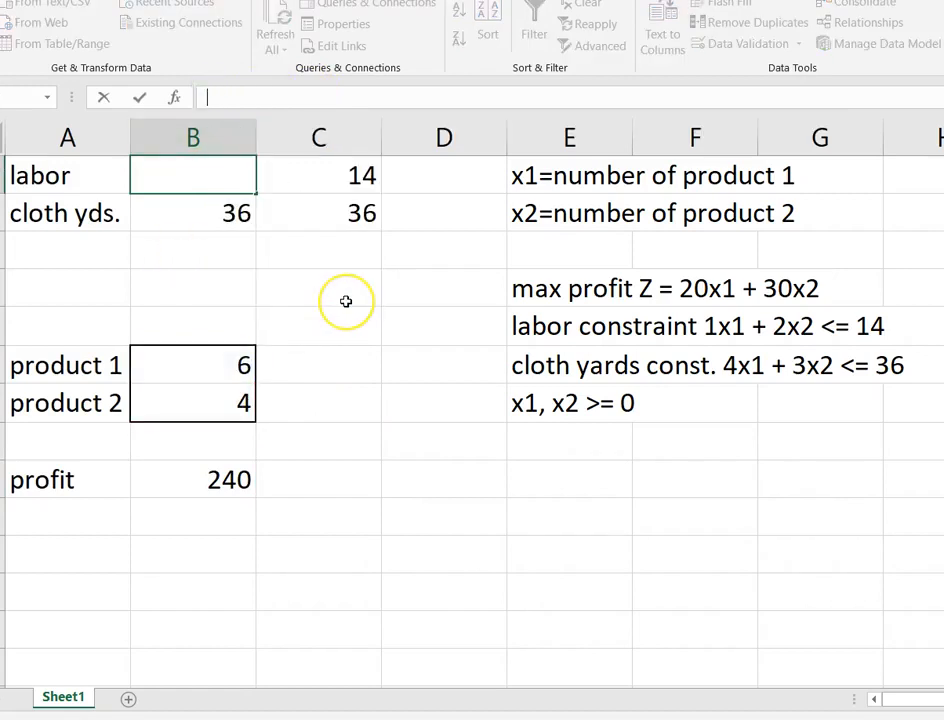
{"action": "key", "text": "Return"}
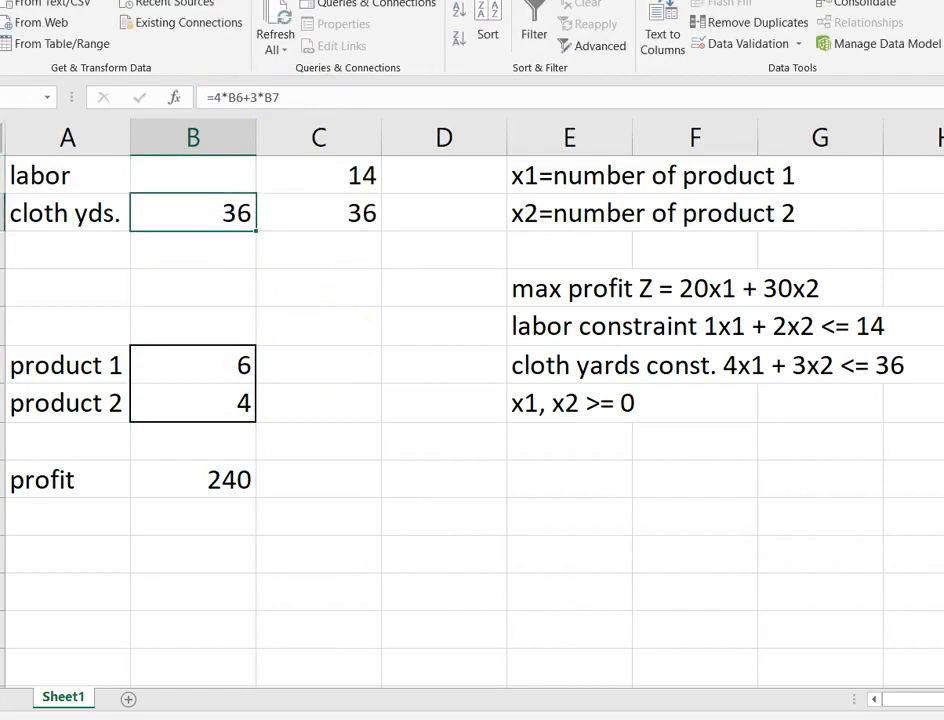
{"action": "key", "text": "ctrl+z"}
{"action": "left_click", "coordinate": [444, 500]}
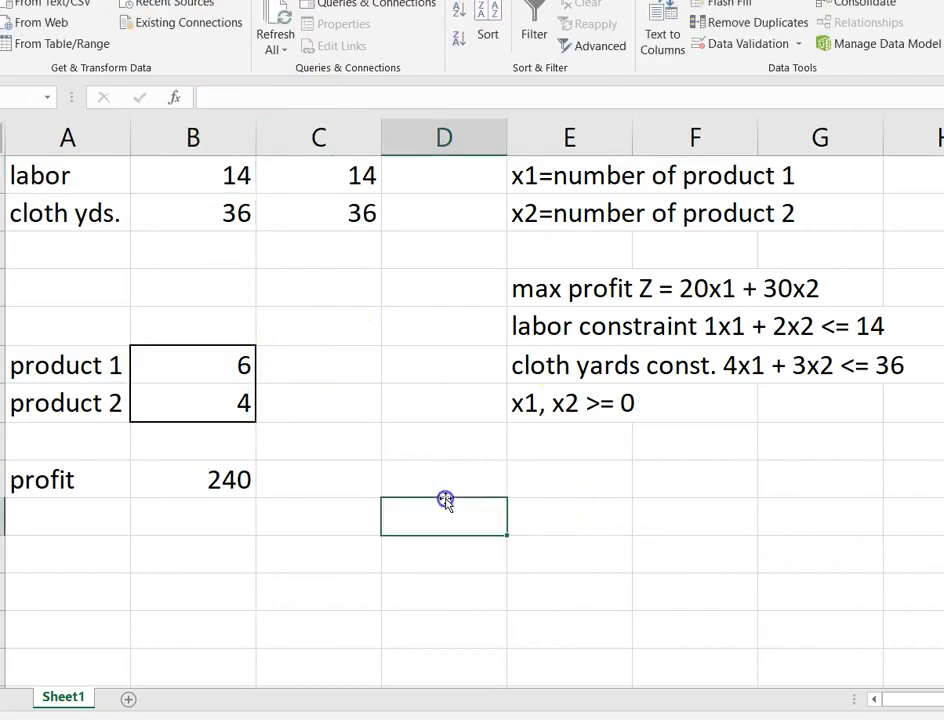